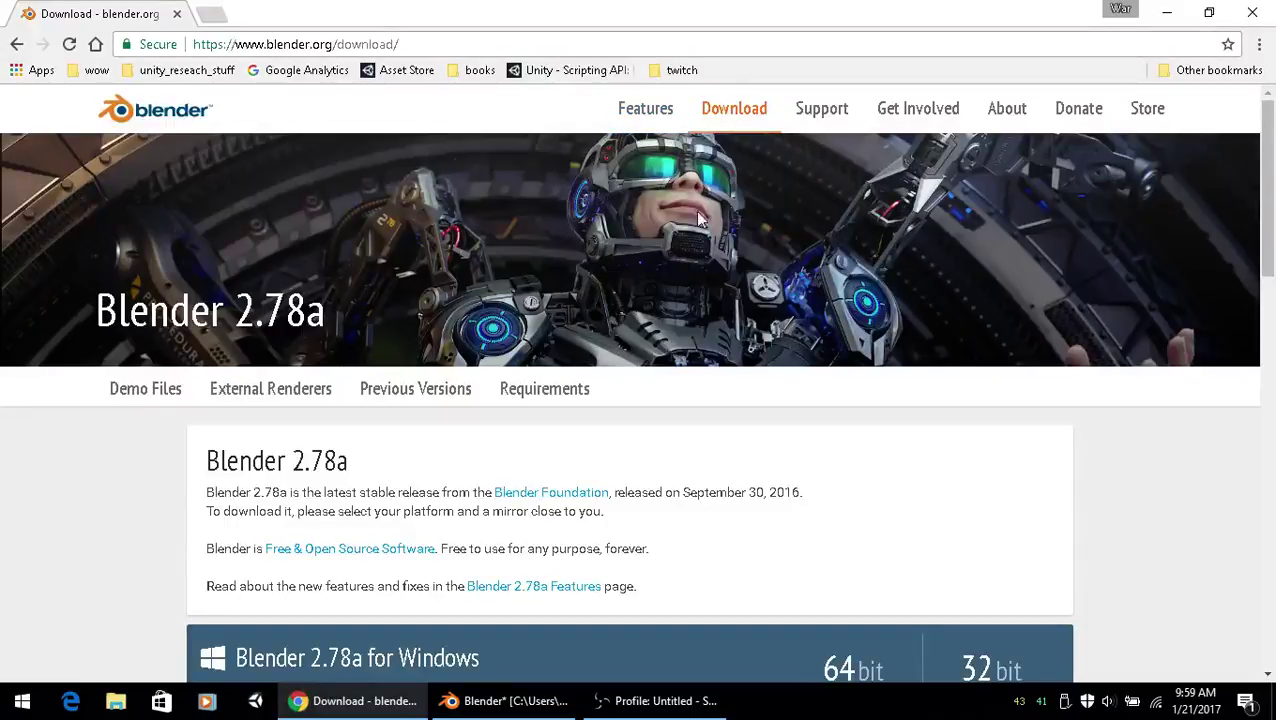
Look over the Blender 2.78a download page, then go to the Previous Versions page
scroll(694, 408, "down", 7)
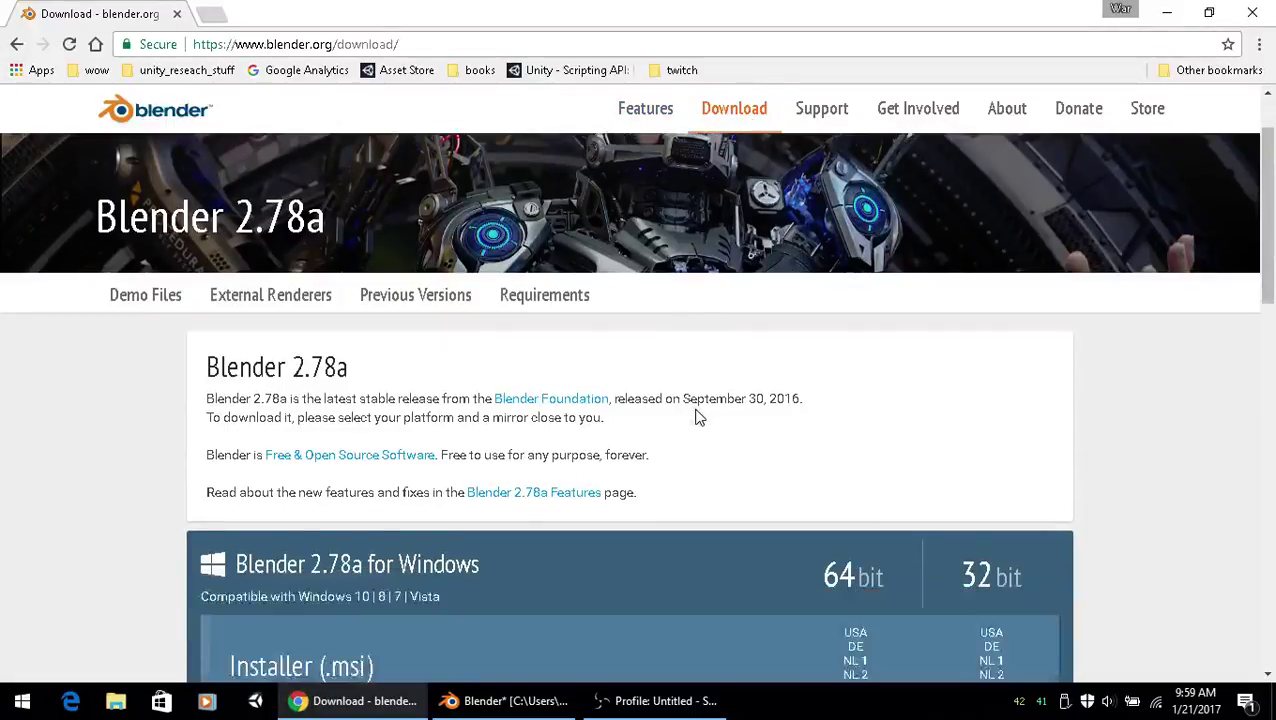
scroll(674, 407, "up", 3)
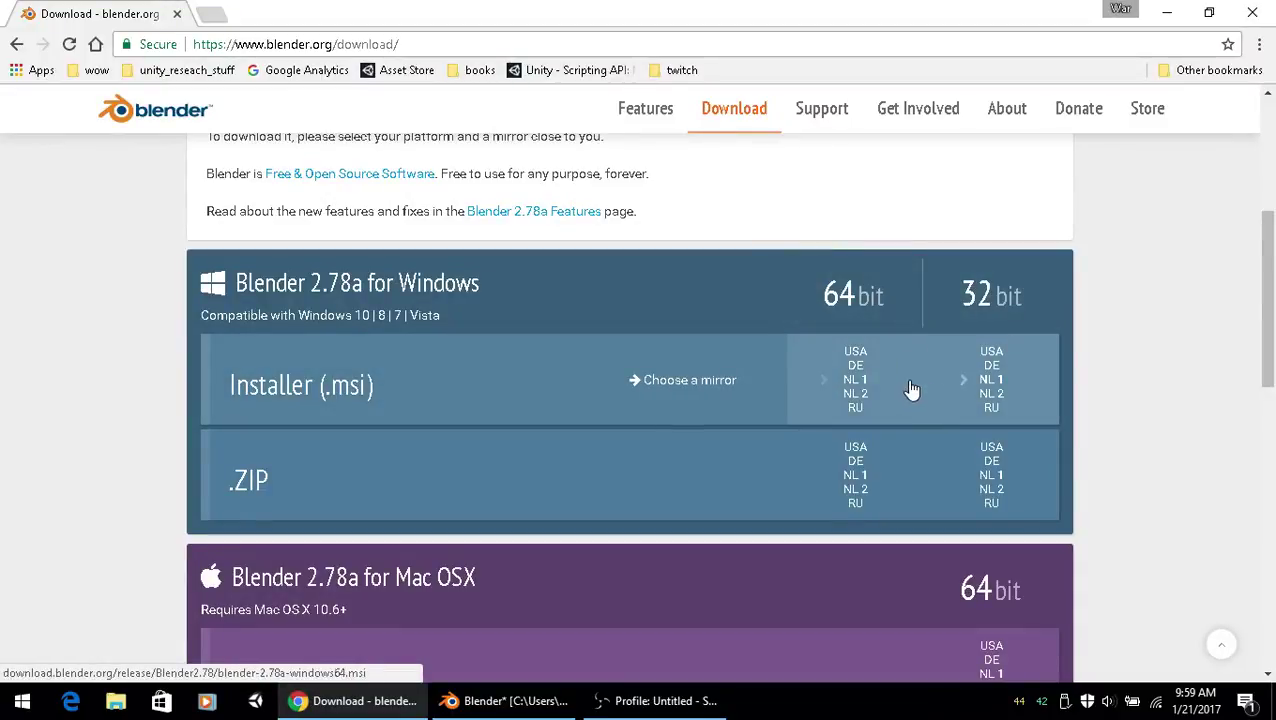
scroll(906, 390, "down", 3)
scroll(905, 389, "down", 6)
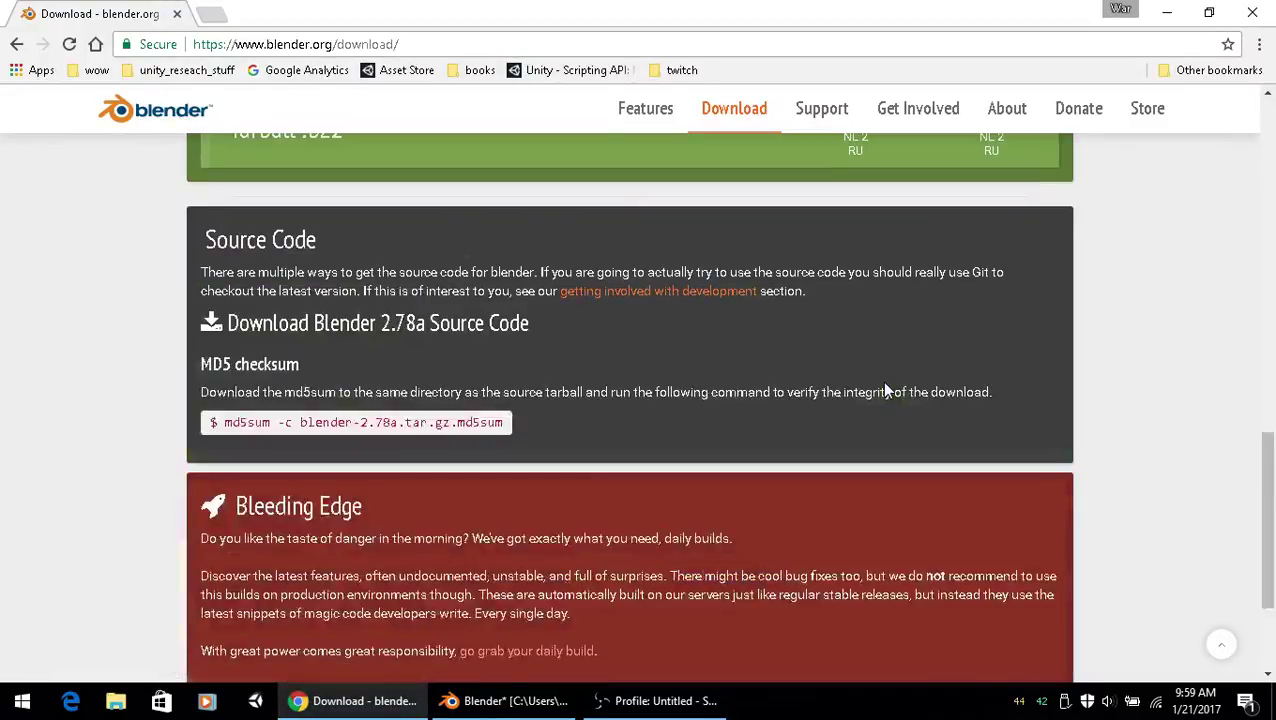
scroll(593, 368, "up", 15)
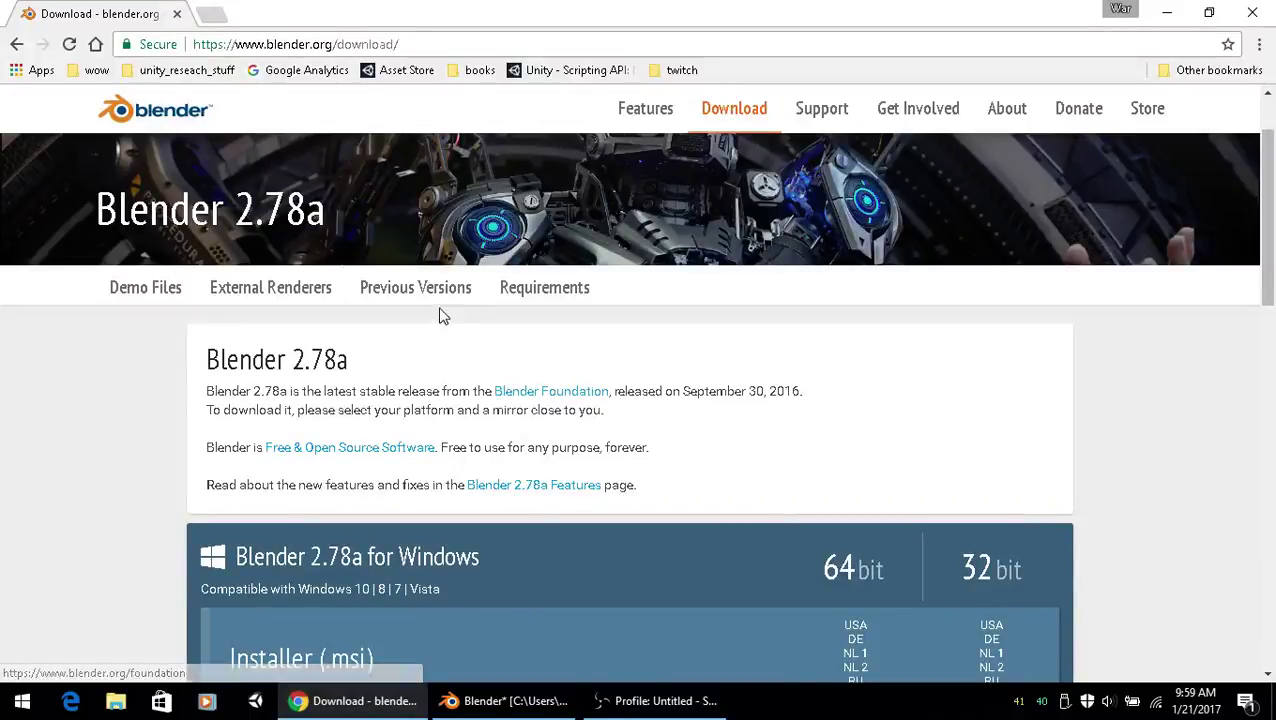
left_click(397, 289)
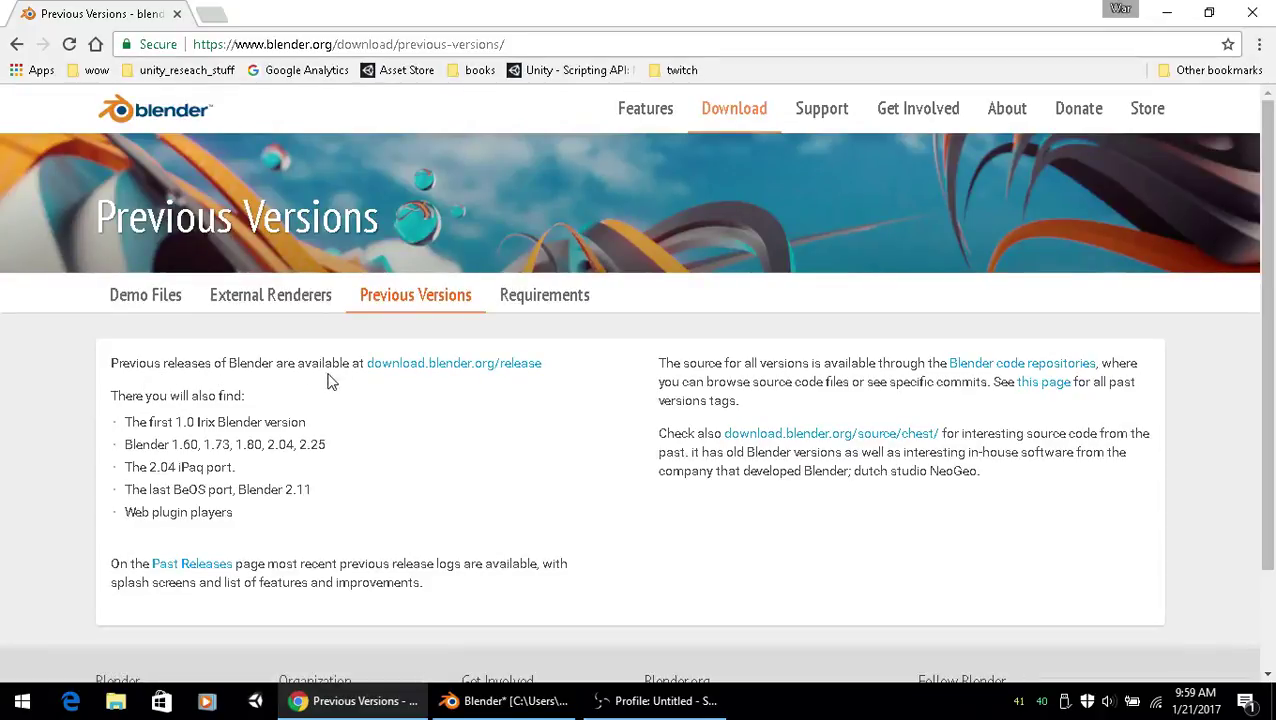
Open download.blender.org/release in a new tab and browse the Index of /release/ folders
left_click(463, 366)
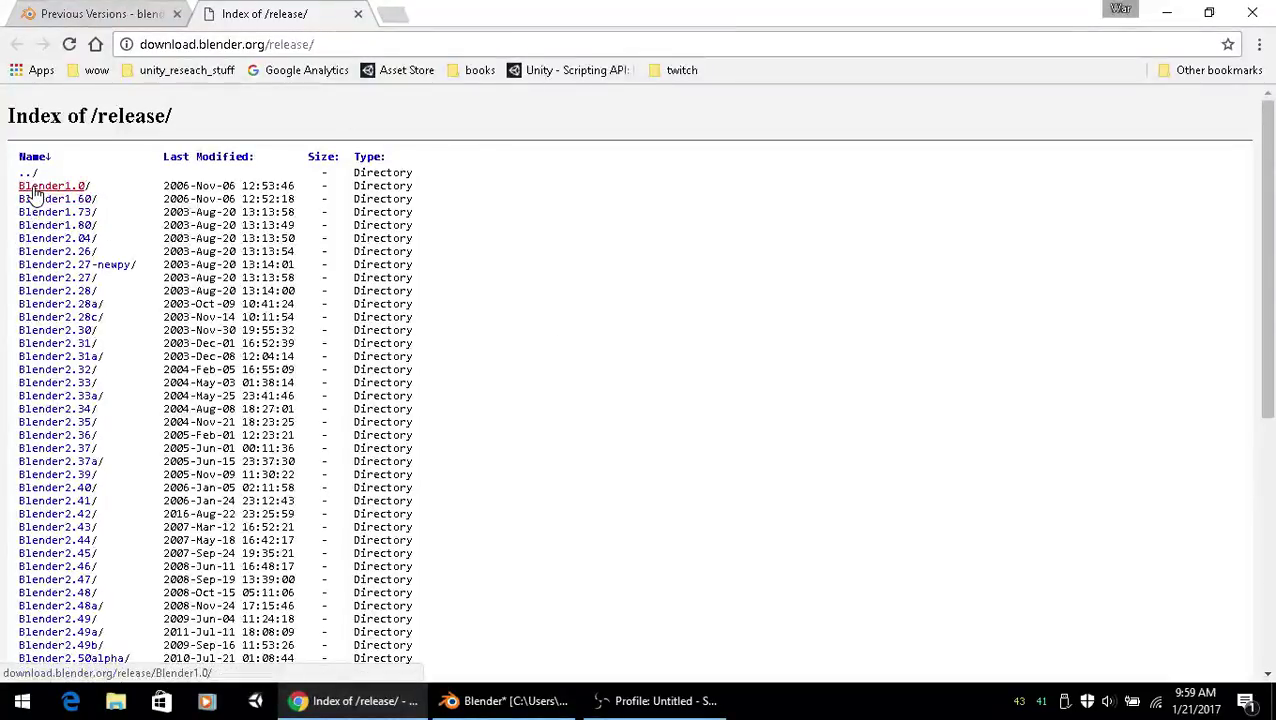
scroll(203, 312, "down", 5)
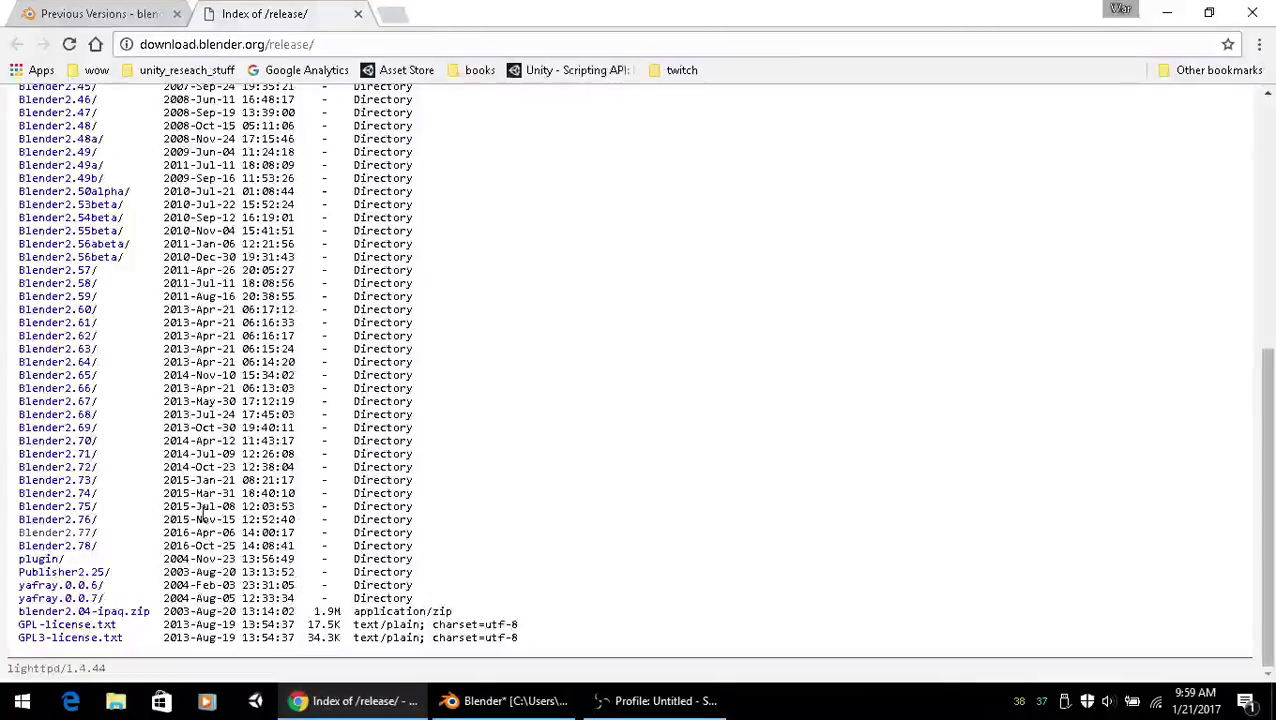
scroll(202, 505, "up", 5)
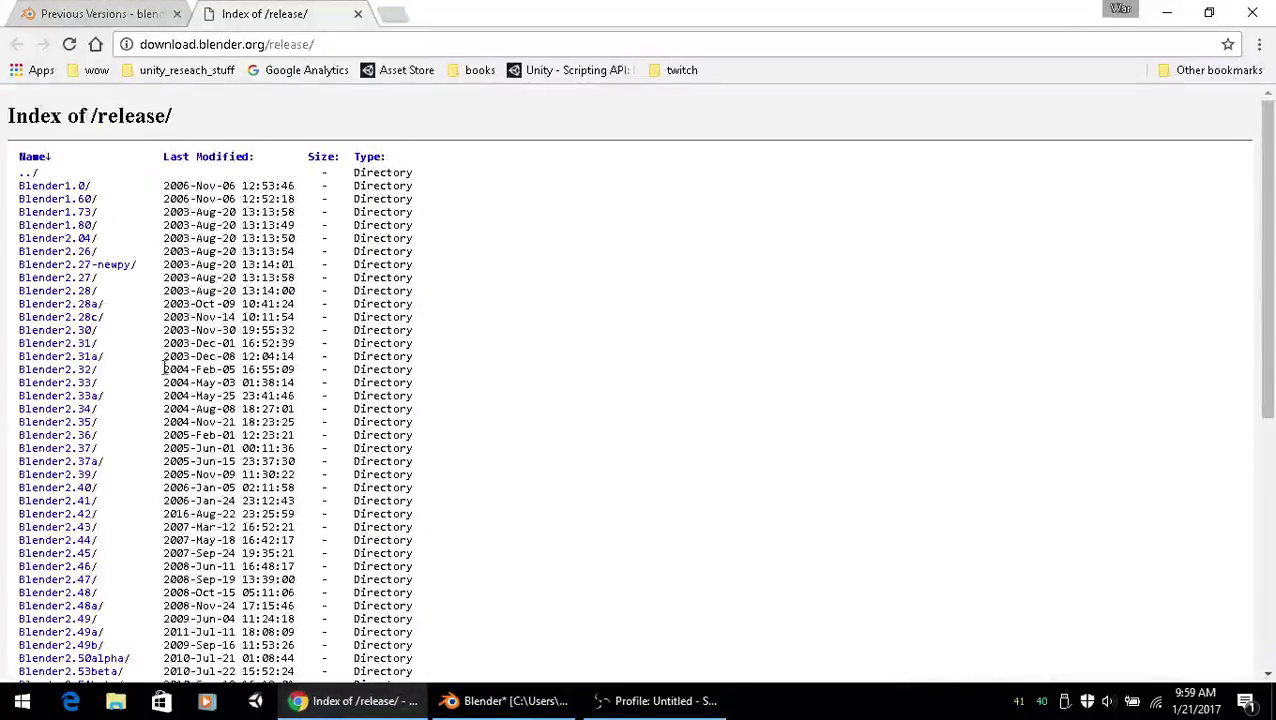
scroll(40, 450, "down", 2)
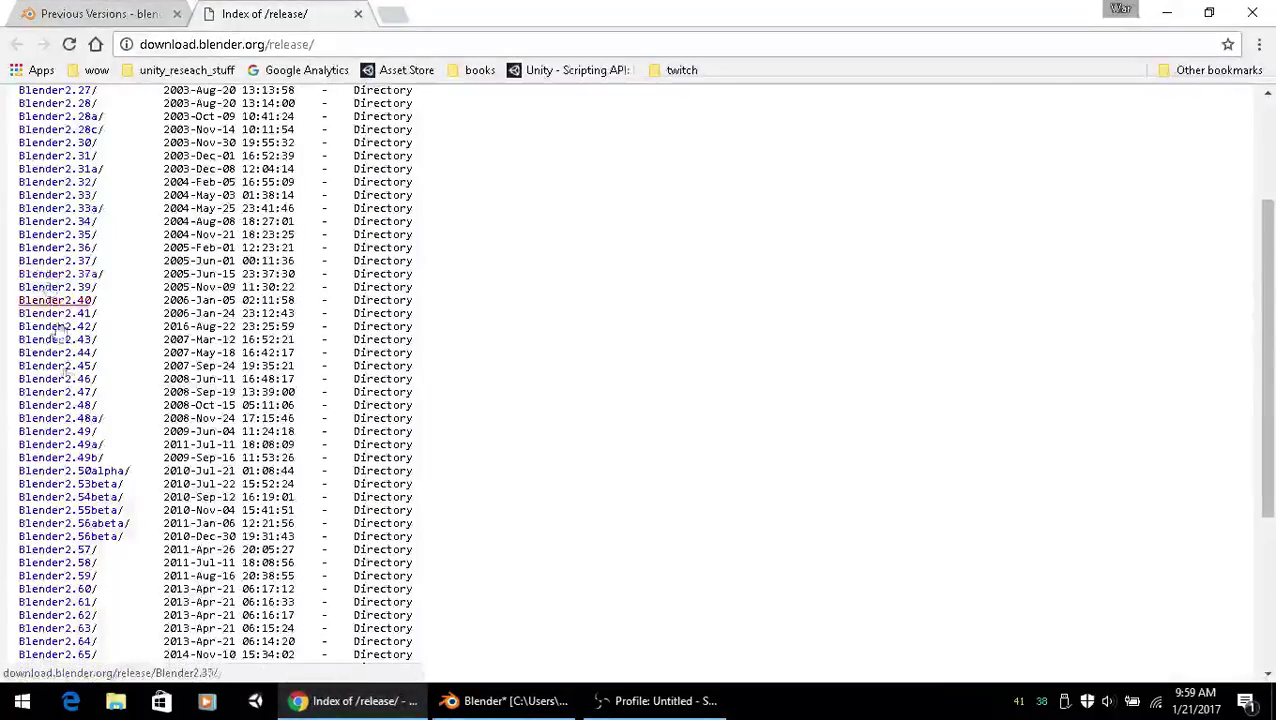
scroll(57, 345, "up", 2)
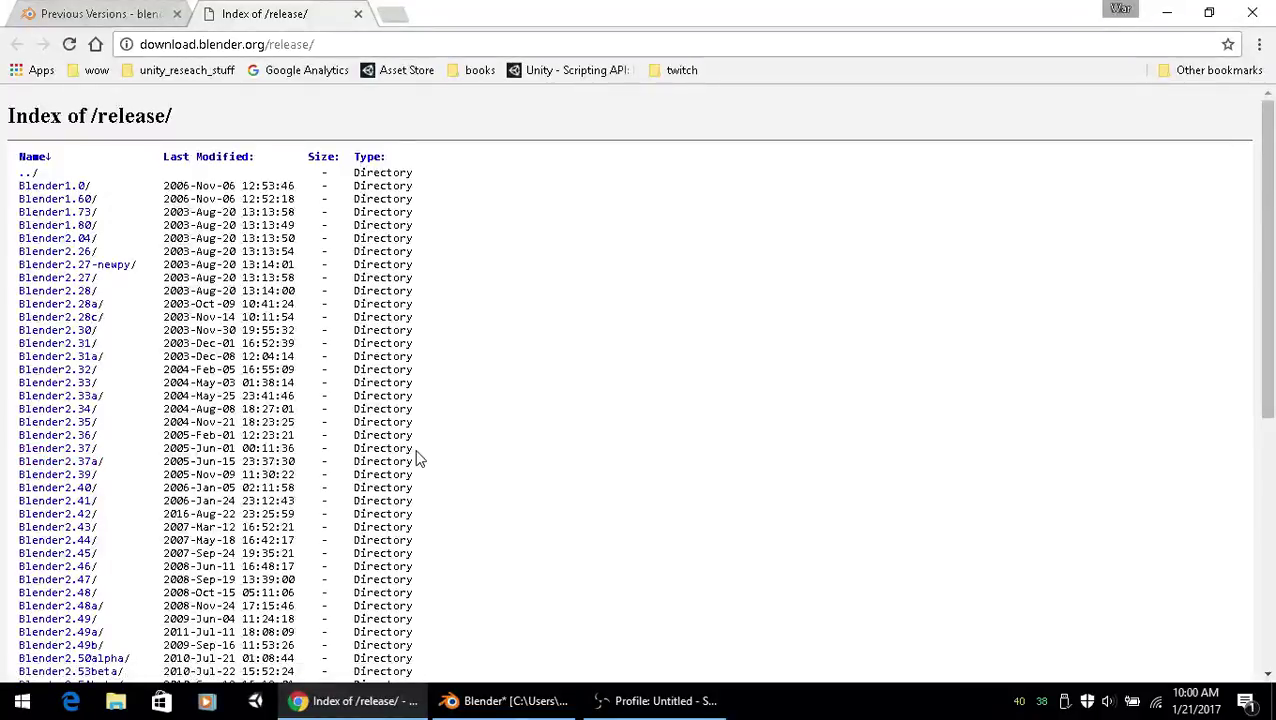
scroll(408, 441, "down", 3)
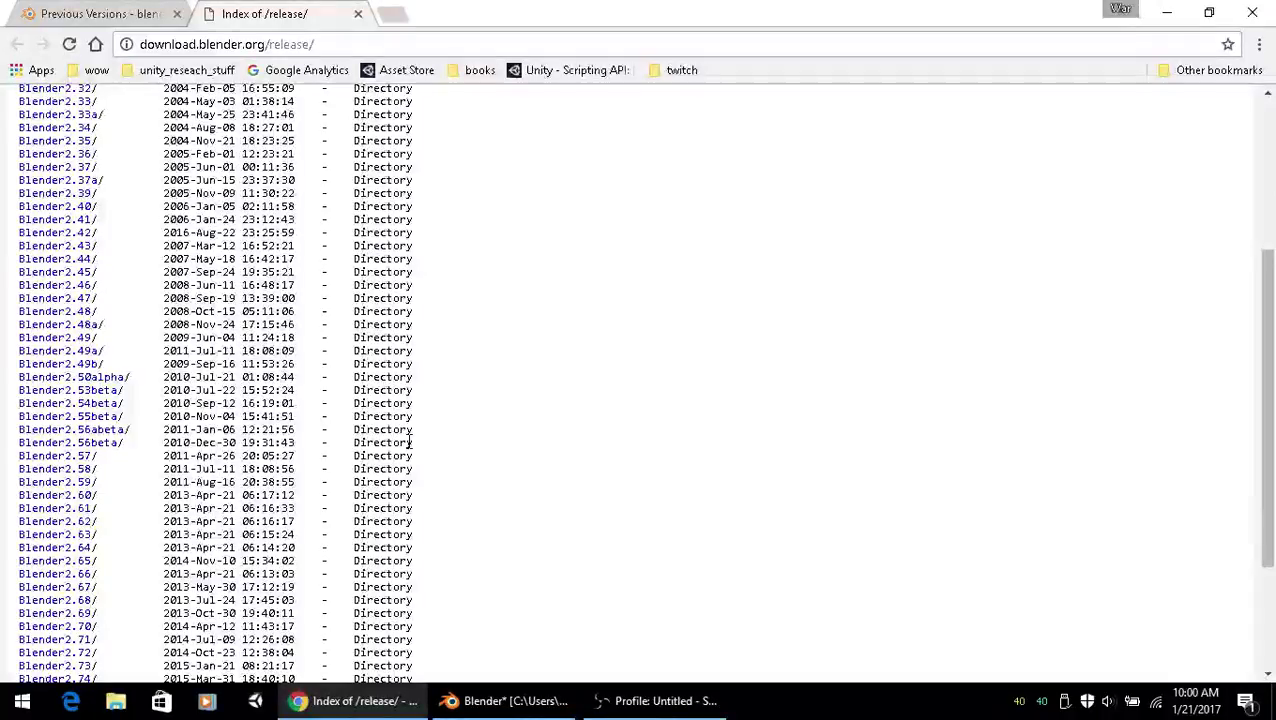
Return to Rigbase.blend in Blender and select the basemale armature, ready to change its mode
left_click(521, 701)
middle_click_drag(600, 360, 422, 421)
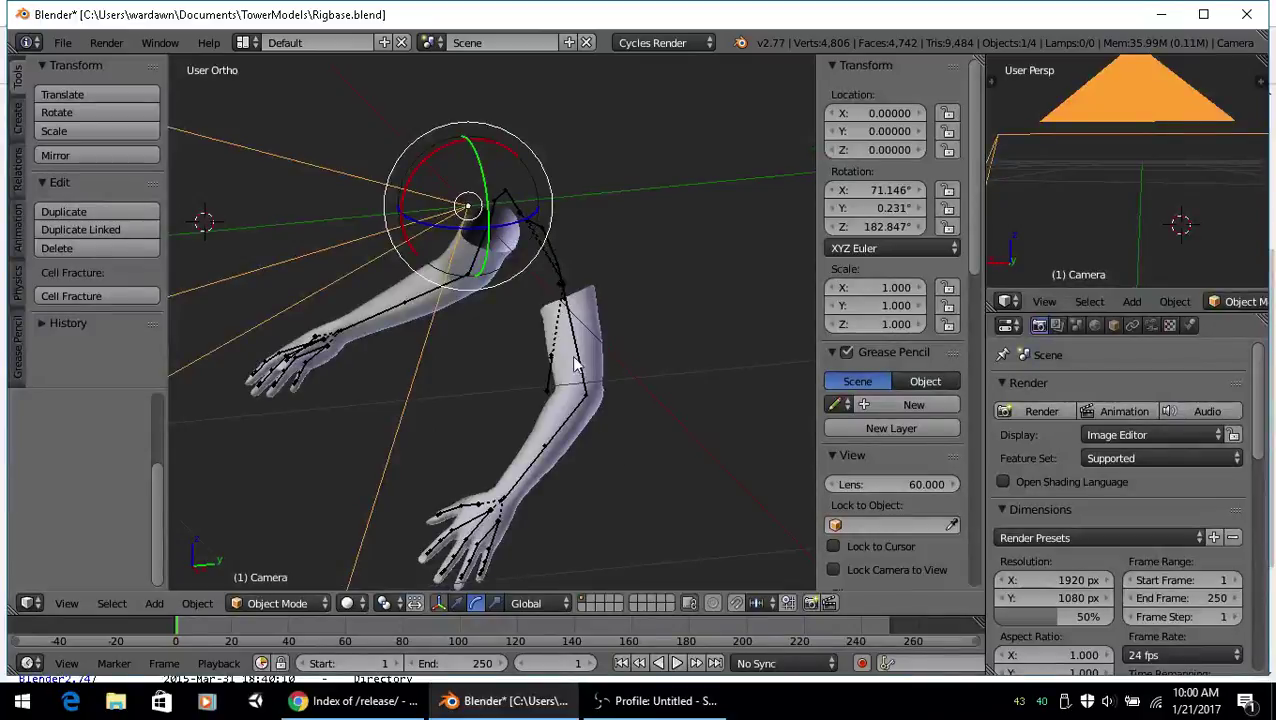
right_click(558, 262)
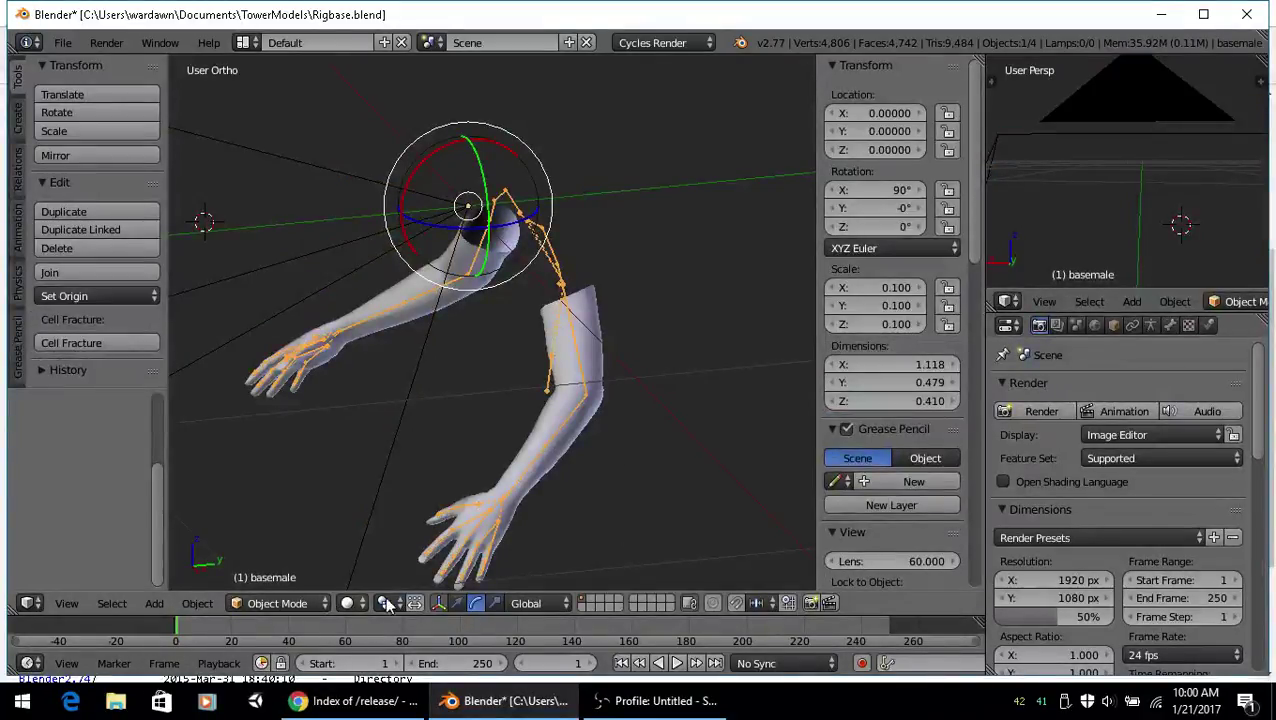
left_click(298, 600)
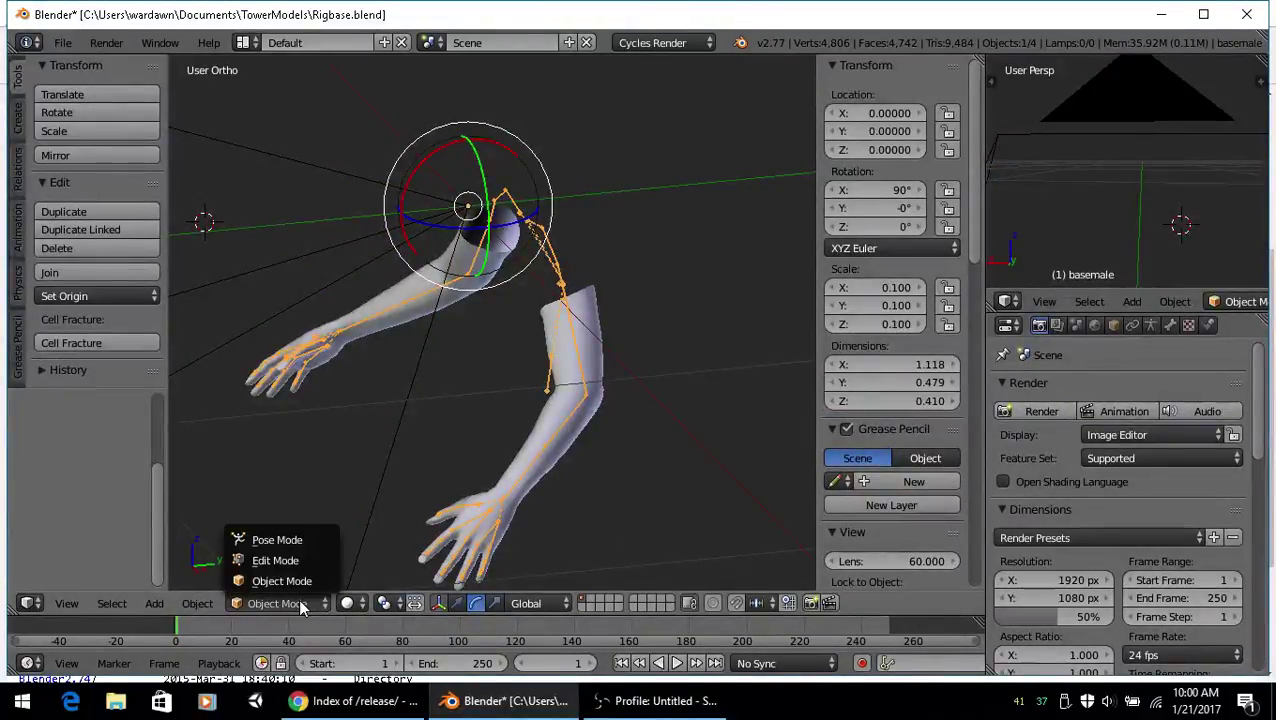
Switch the basemale armature to Pose Mode and enable Auto IK in the tool shelf Options
left_click(305, 538)
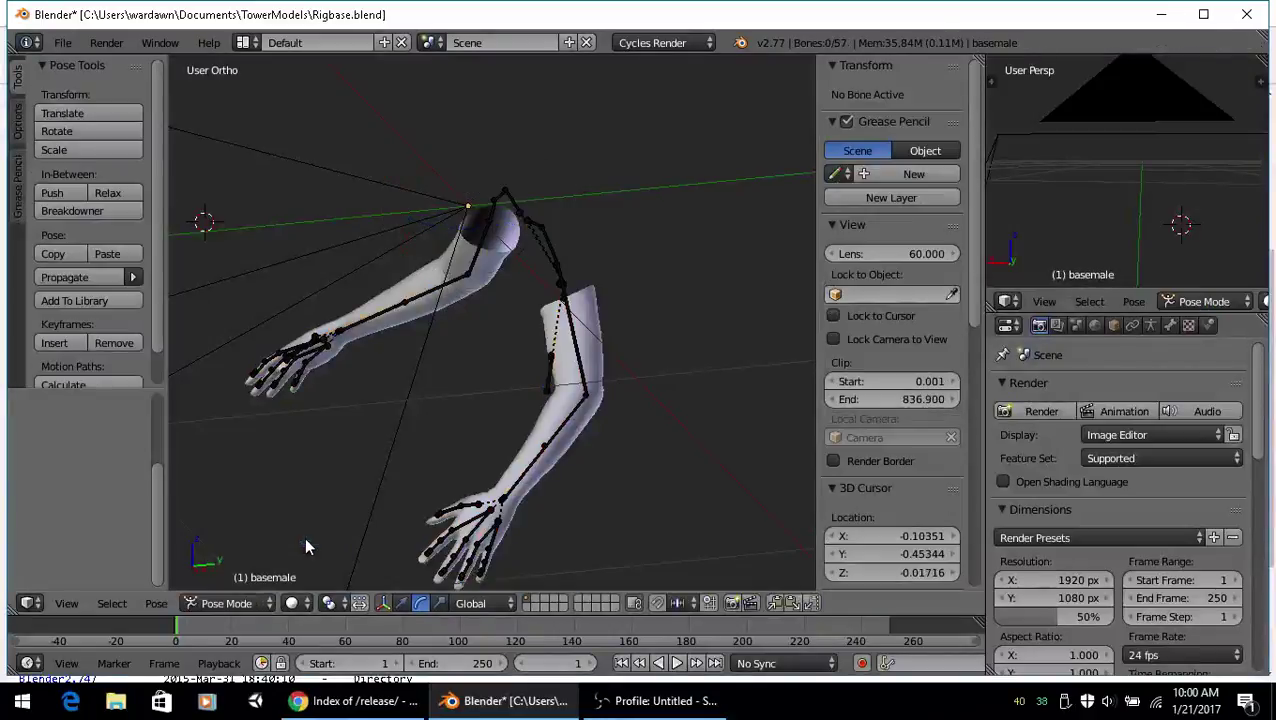
scroll(500, 462, "up", 5)
scroll(500, 462, "down", 5)
middle_click_drag(506, 457, 481, 425)
scroll(470, 428, "up", 3)
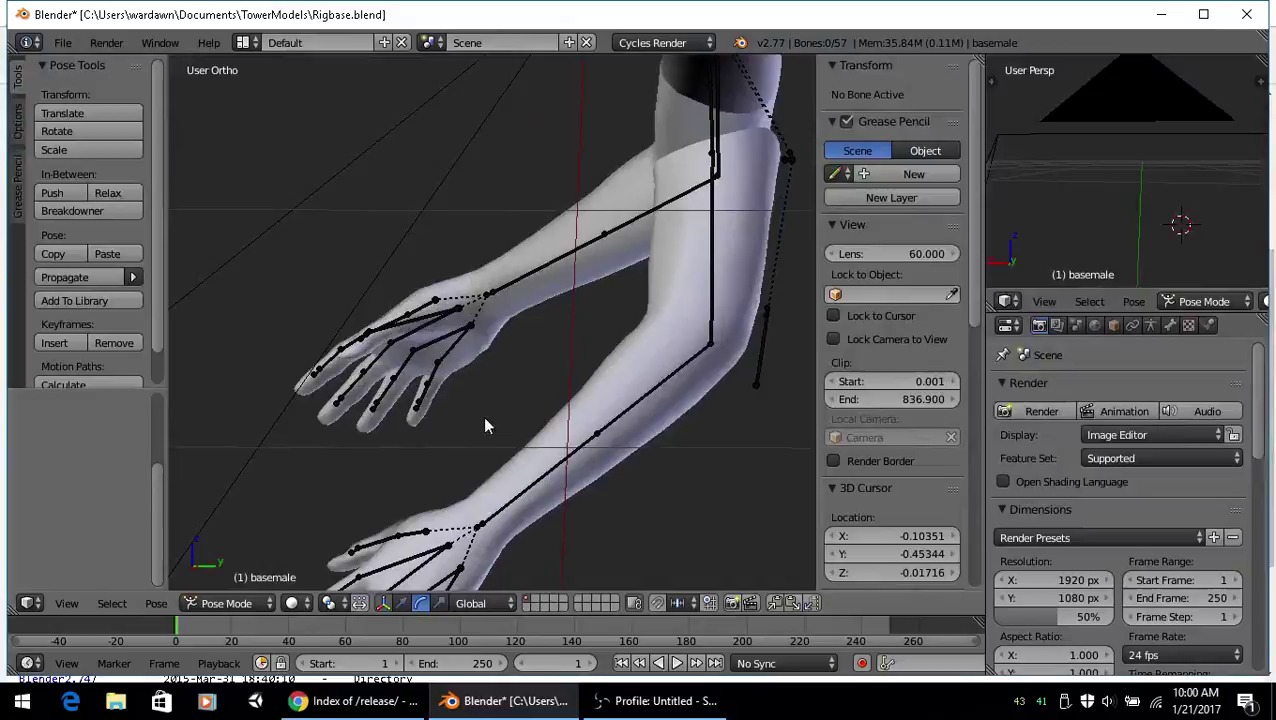
left_click(17, 120)
left_click(44, 94)
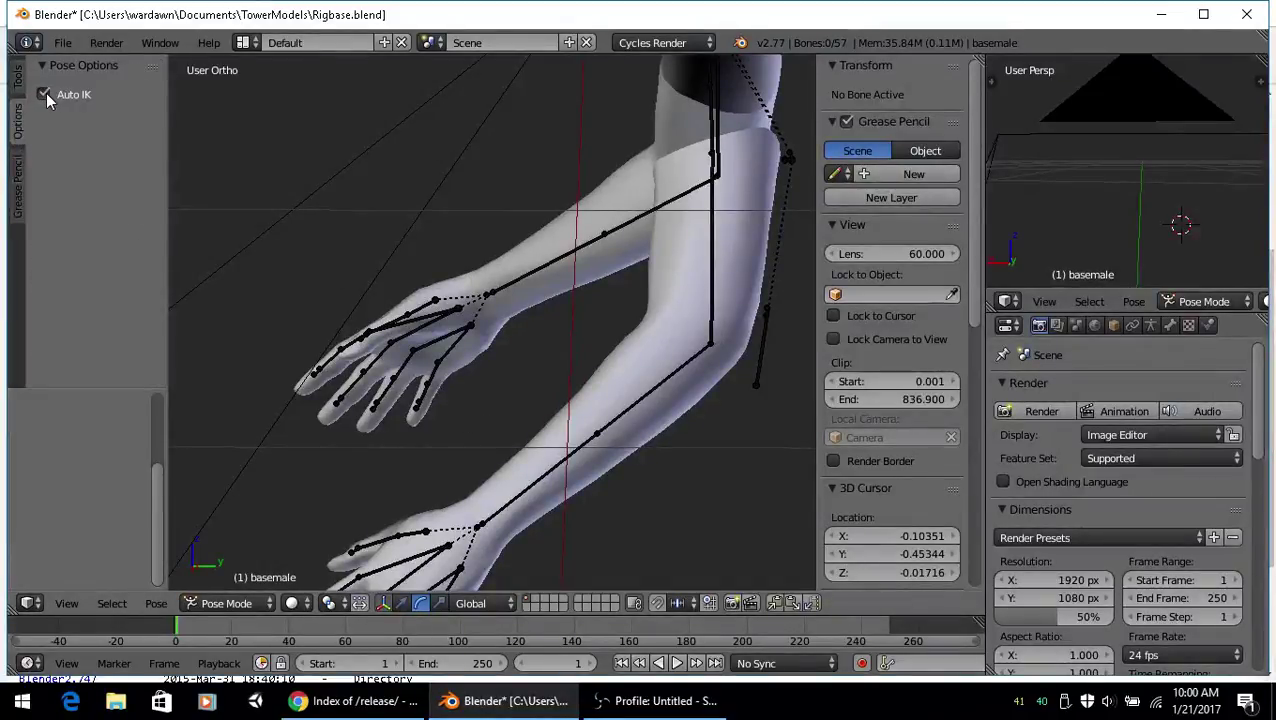
Select the wrist_L bone, try rotating it, then set the armature to Pose Position
right_click(476, 526)
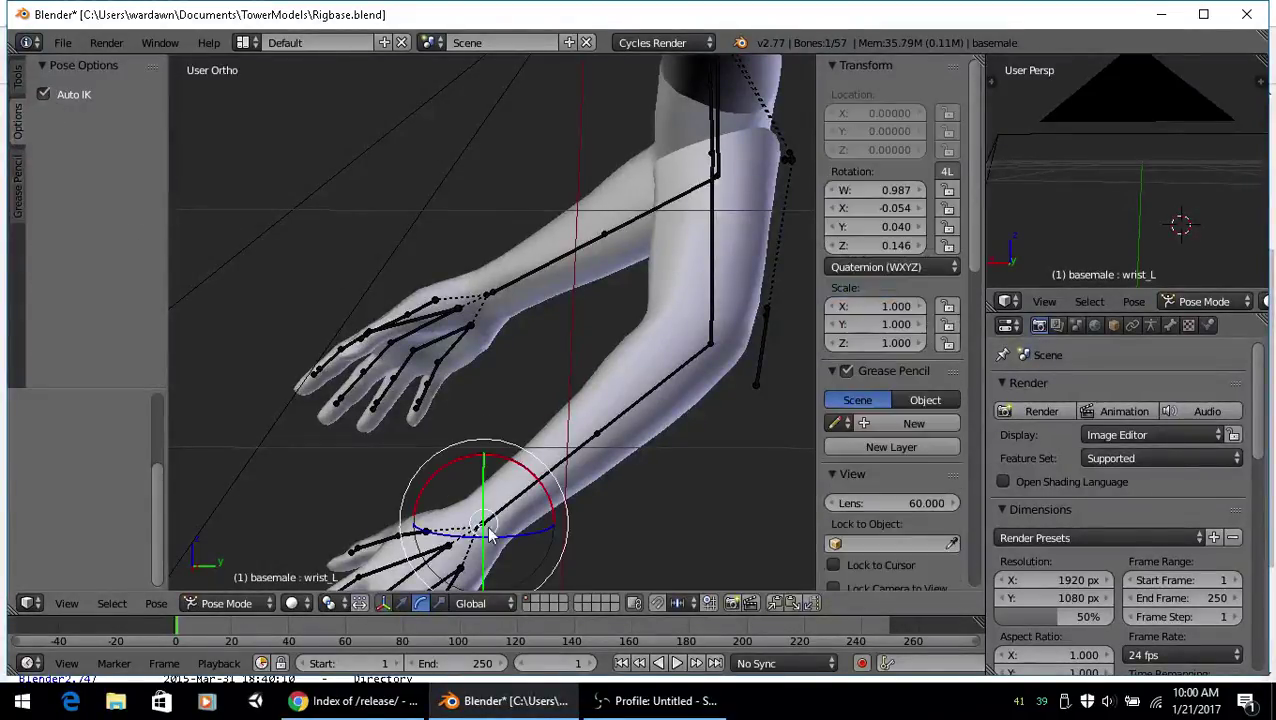
left_click(488, 474)
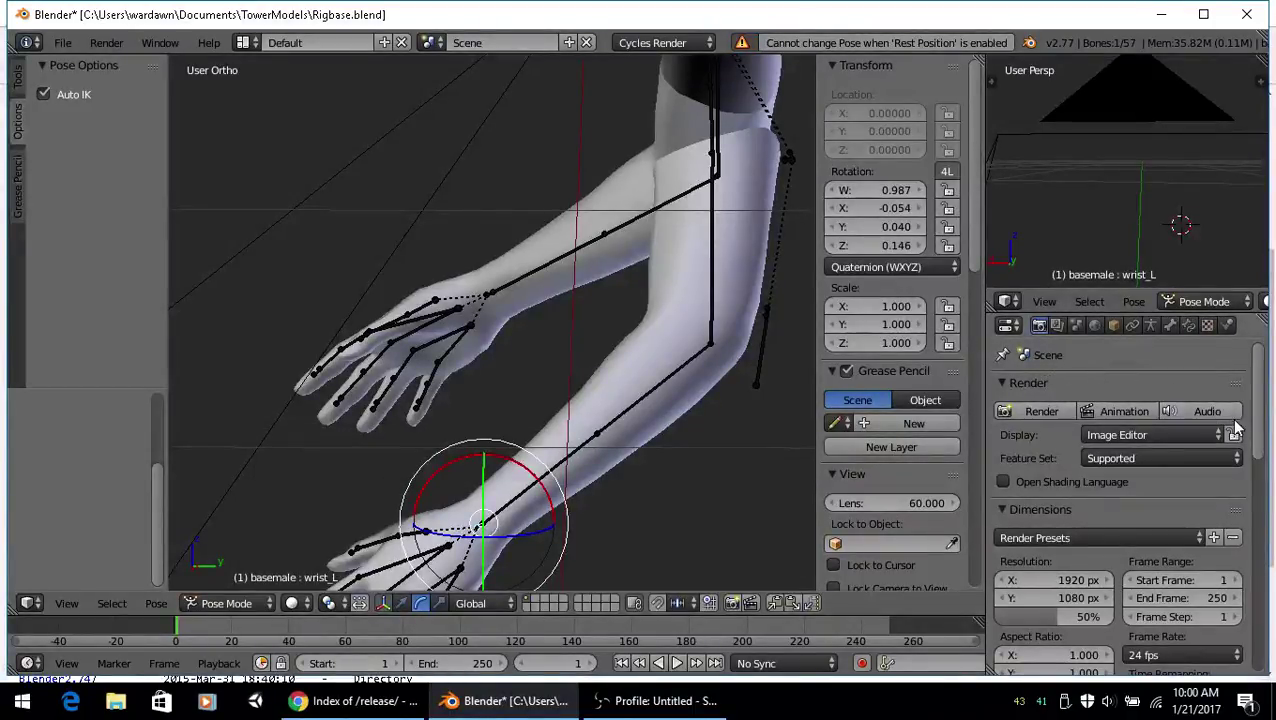
scroll(1265, 560, "down", 12)
scroll(1270, 563, "up", 12)
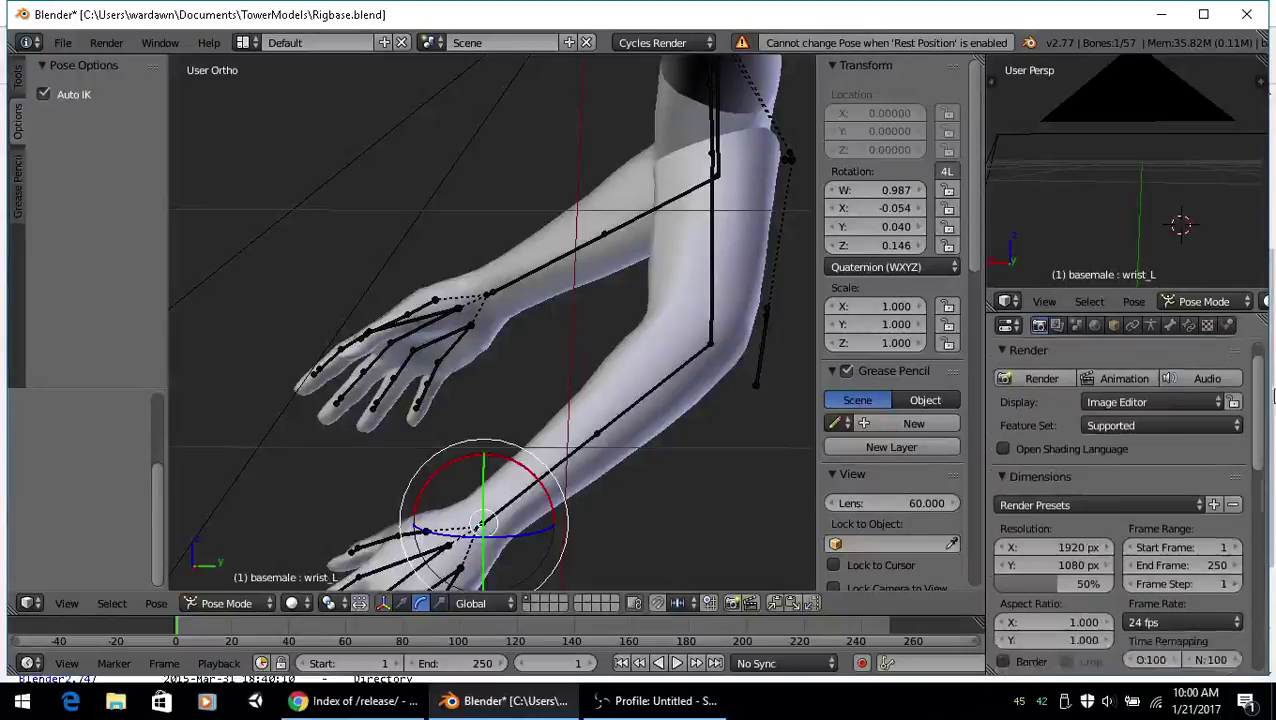
left_click(1148, 326)
scroll(1130, 442, "up", 8)
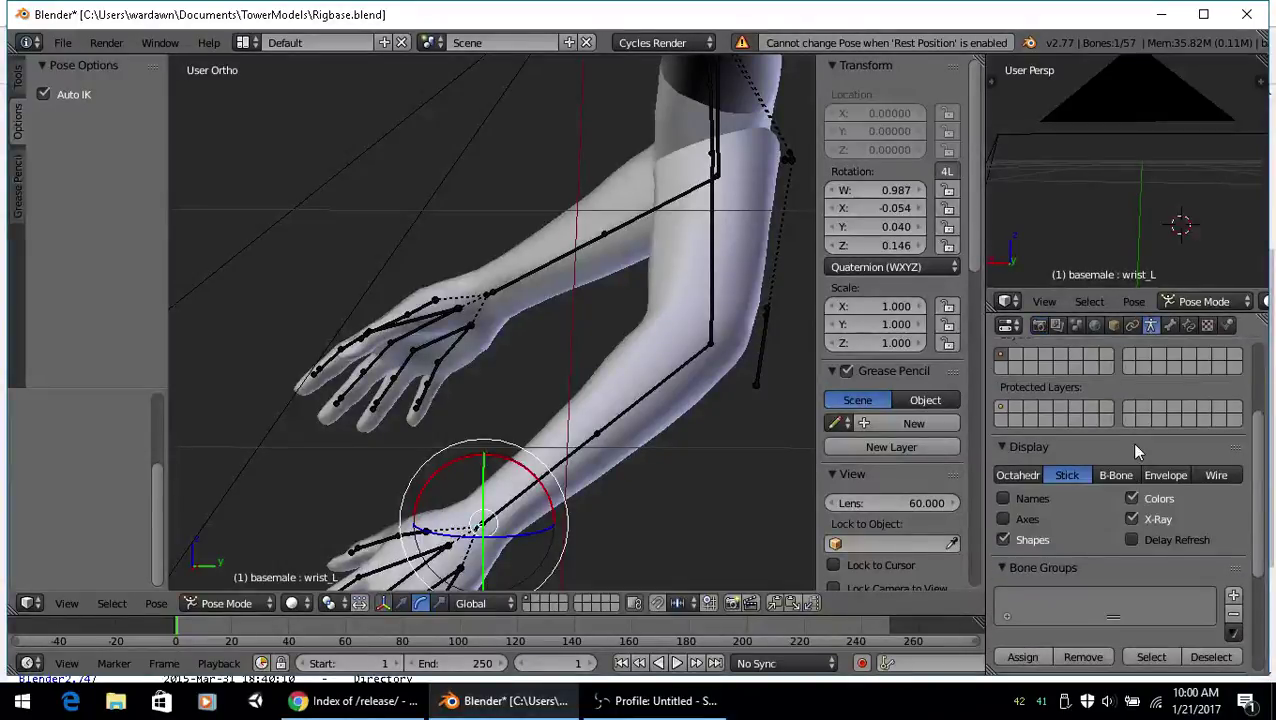
left_click(1050, 446)
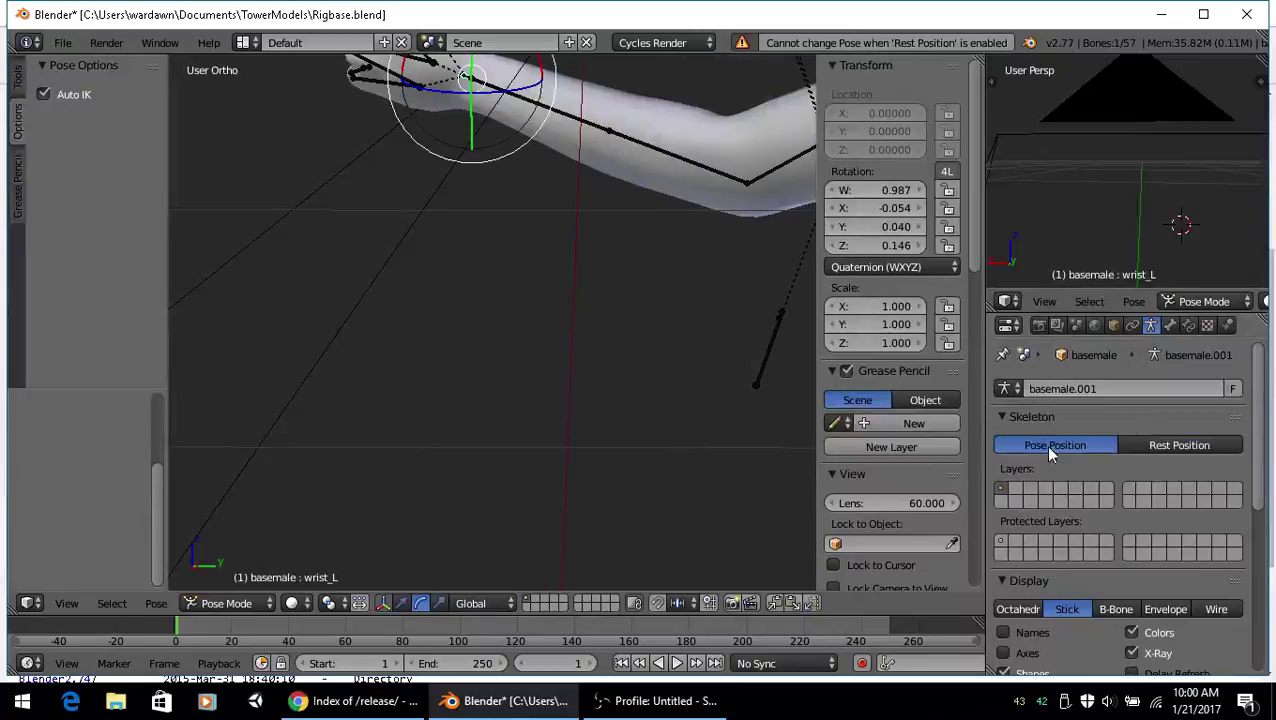
Grab wrist_L with G so Auto IK bends the arm, cancelling each pull to restore the pose
middle_click_drag(535, 180, 416, 437, "shift")
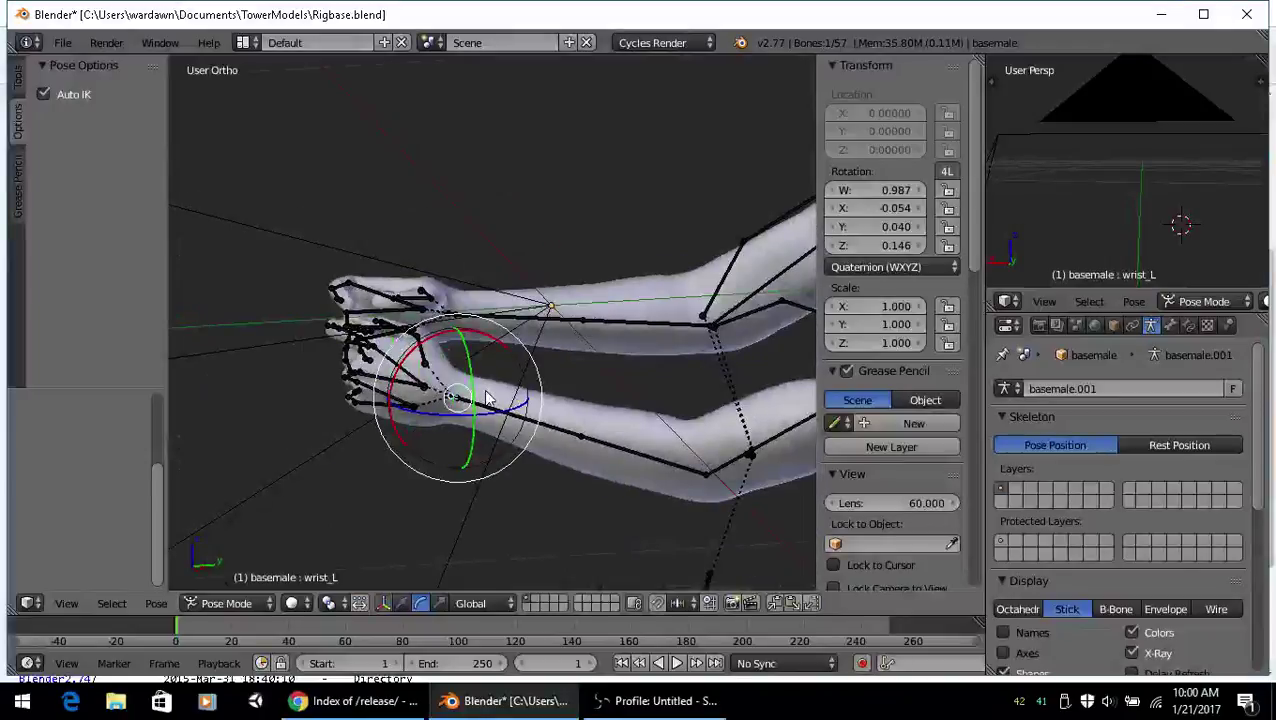
key("g")
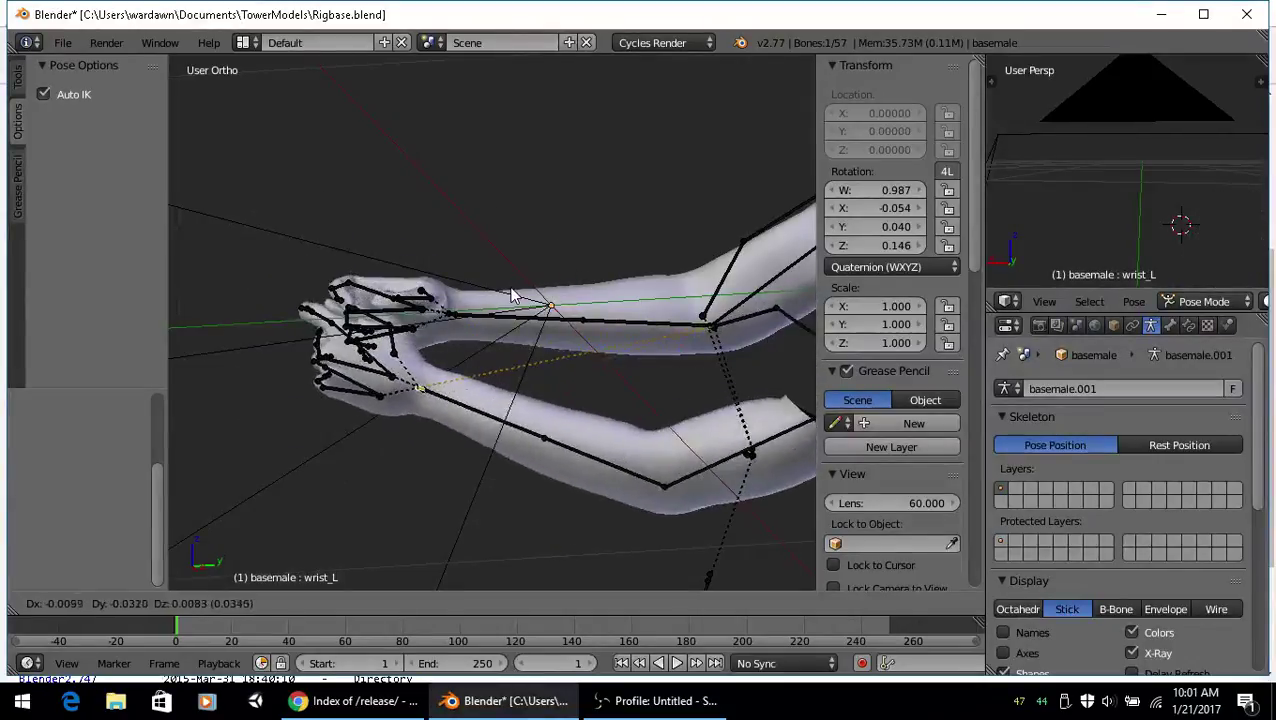
key("Escape")
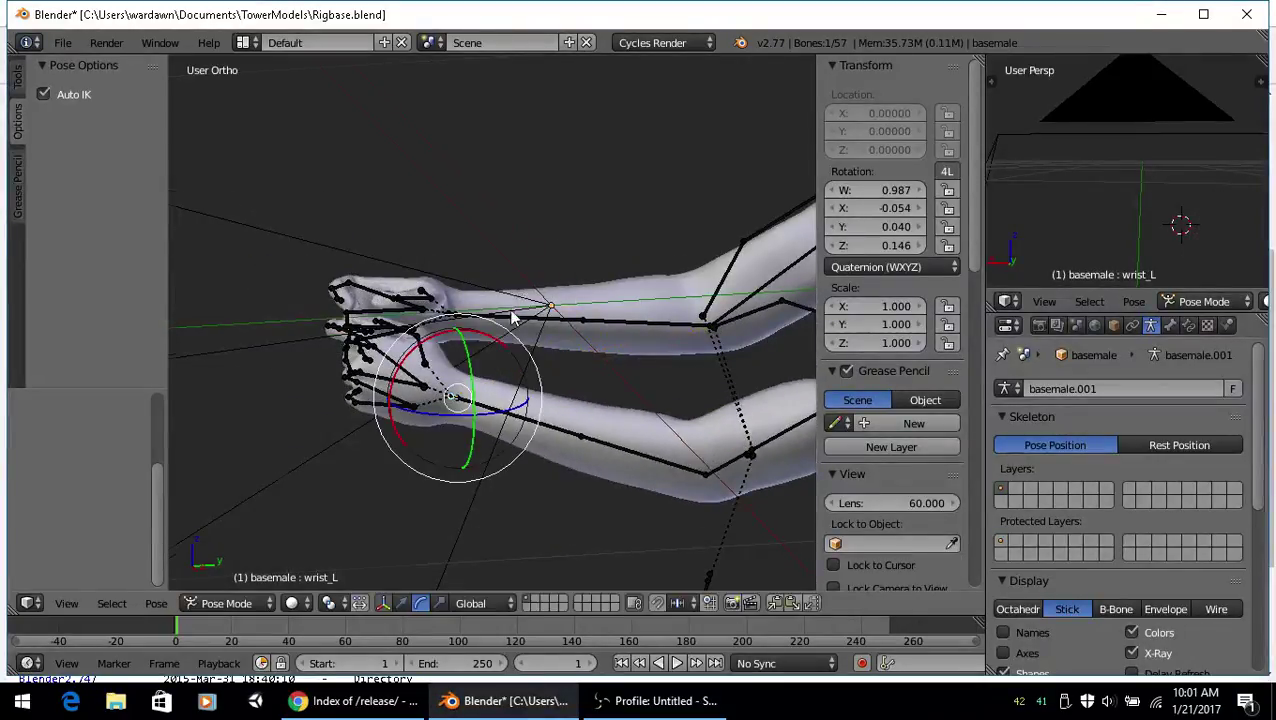
middle_click_drag(512, 318, 400, 345)
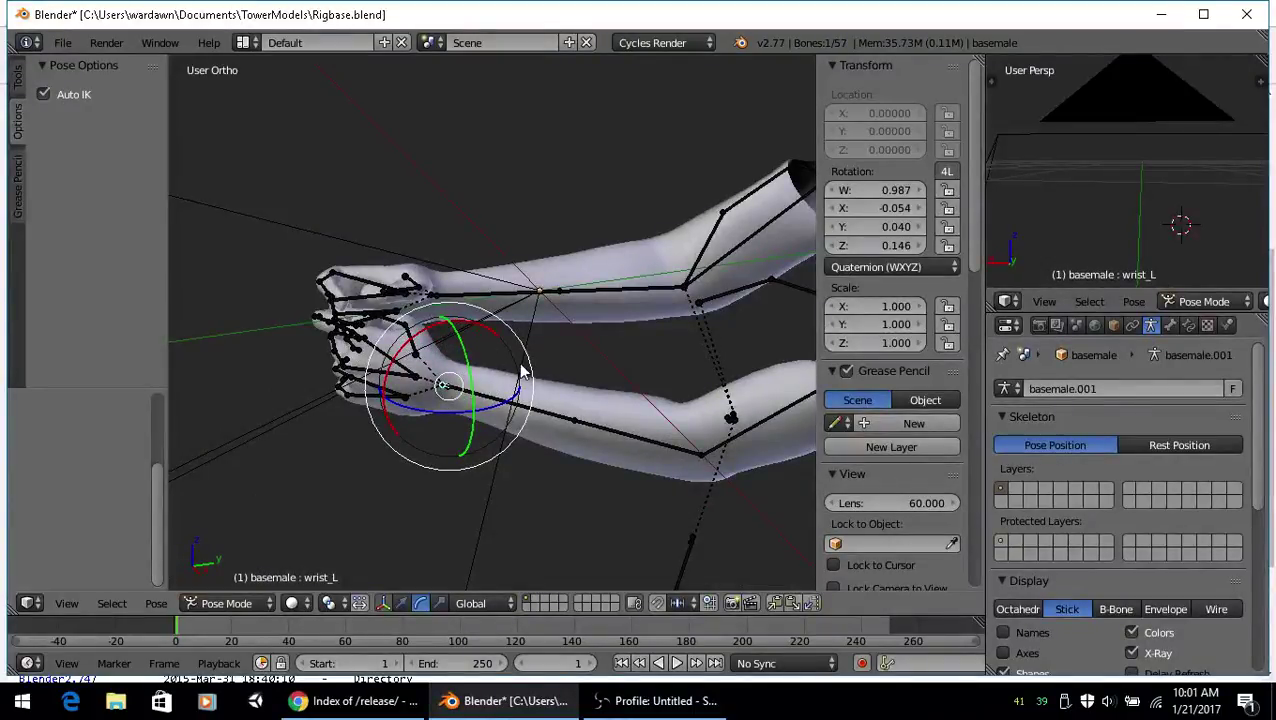
middle_click_drag(521, 373, 508, 296)
key("g")
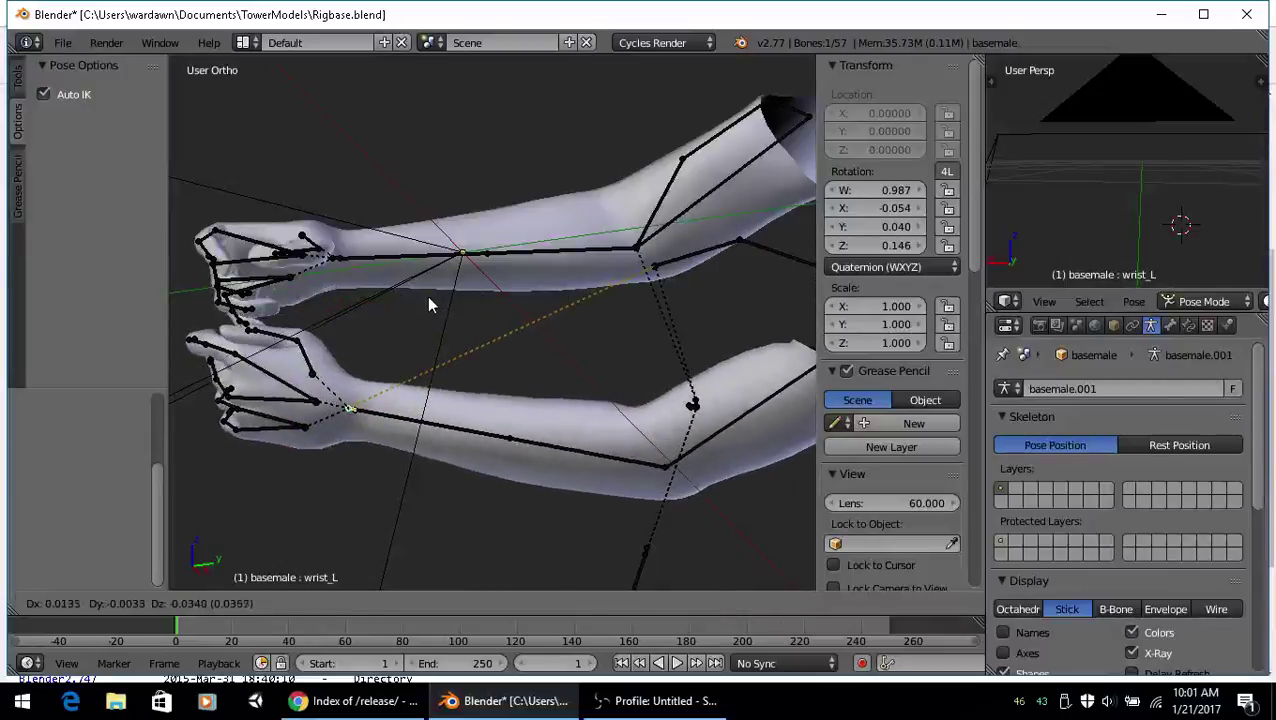
right_click(427, 295)
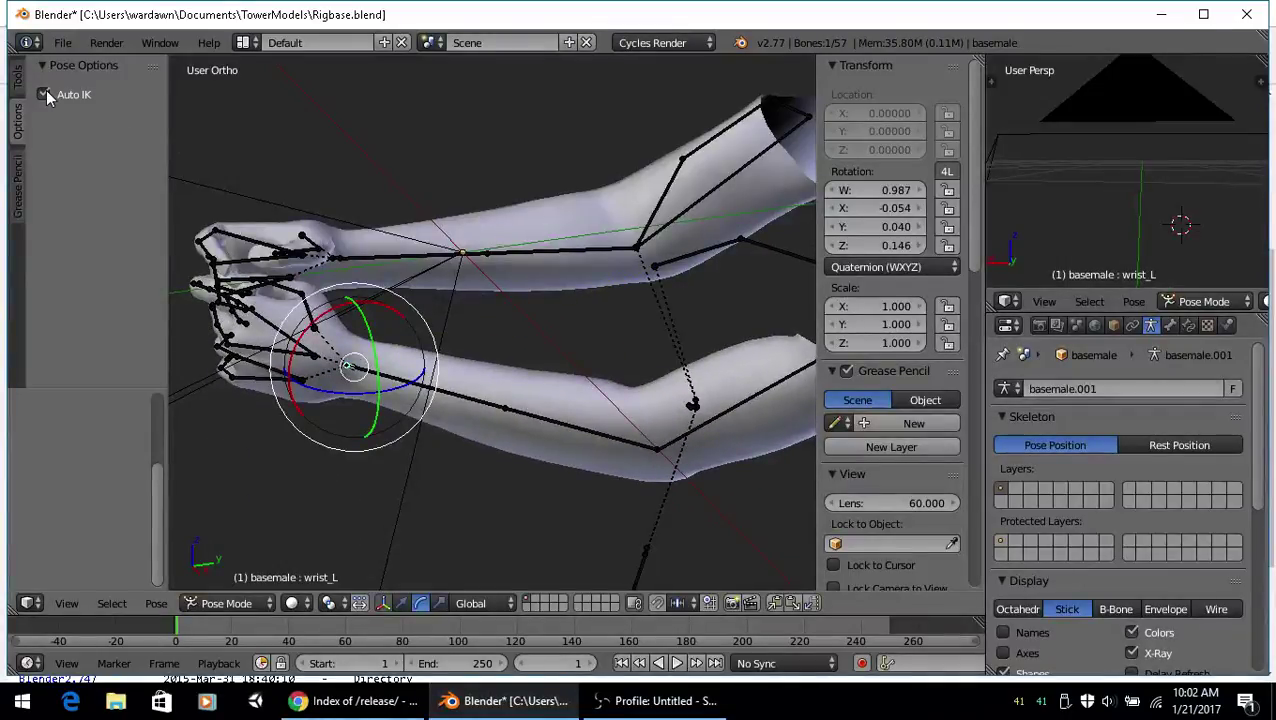
middle_click_drag(395, 268, 661, 376)
Select upperarm02_L, then the shoulder01_L bone of the left arm
right_click(704, 384)
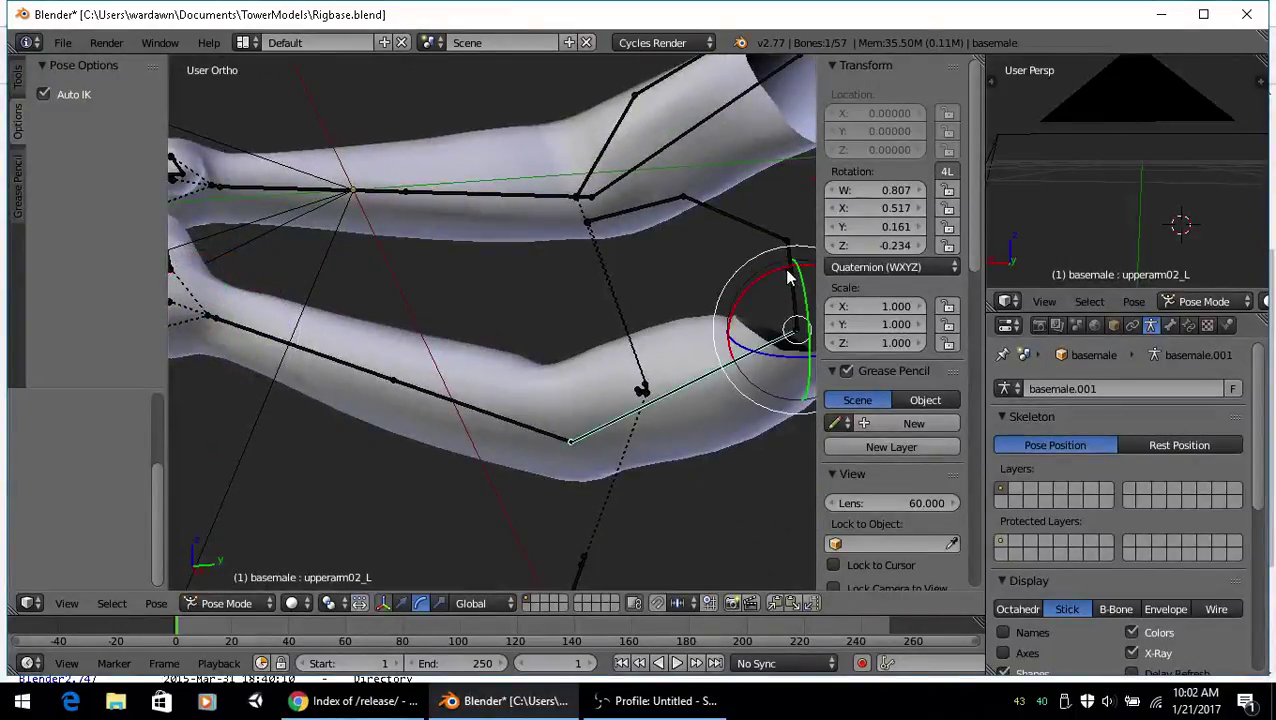
middle_click_drag(789, 278, 753, 212)
right_click(632, 262)
middle_click_drag(632, 262, 510, 343)
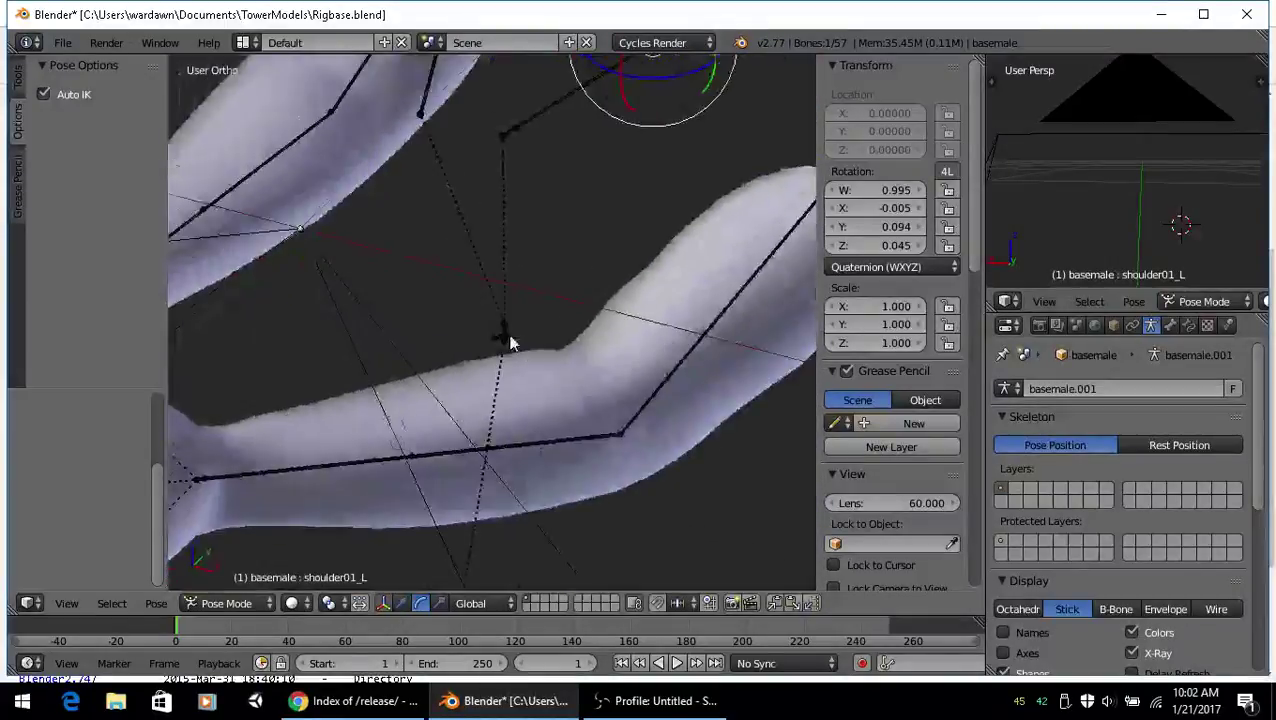
Zoom and orbit around the arm and hand to inspect the shoulder01_L pose
scroll(510, 343, "down", 5)
scroll(393, 356, "up", 6)
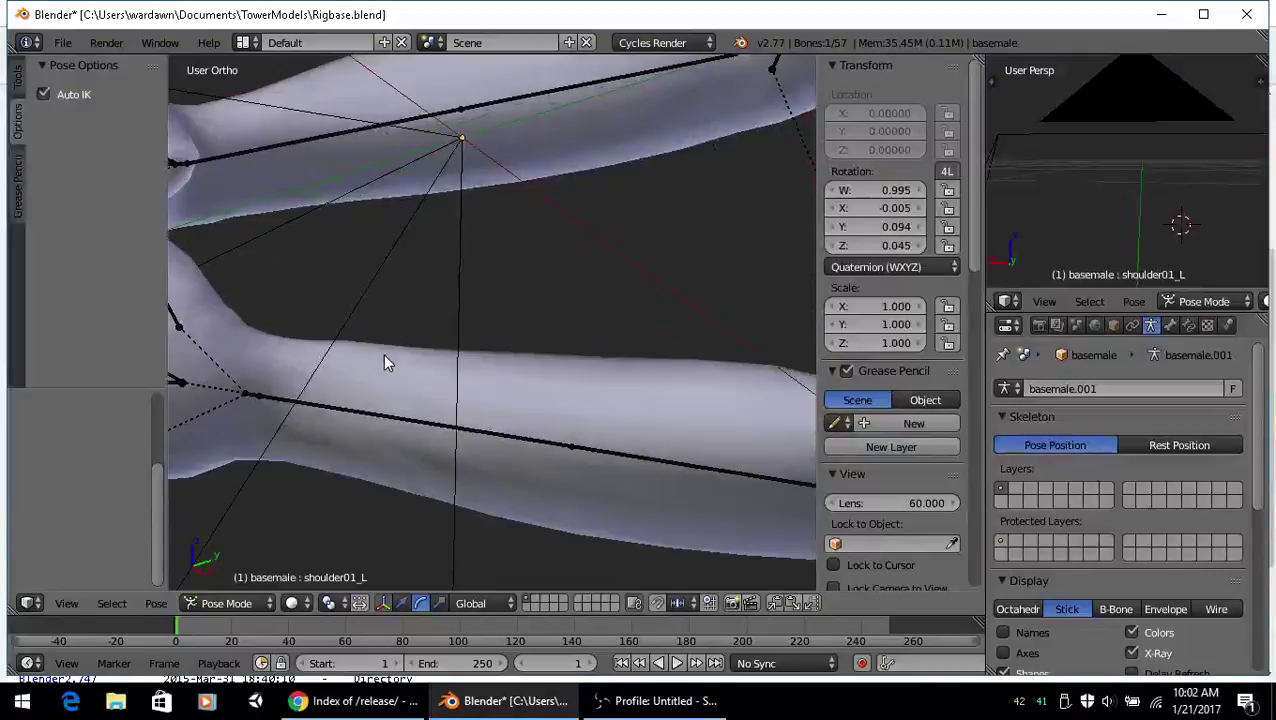
scroll(384, 356, "down", 5)
scroll(399, 365, "up", 5)
middle_click_drag(441, 347, 347, 299)
scroll(490, 325, "down", 5)
scroll(402, 305, "up", 5)
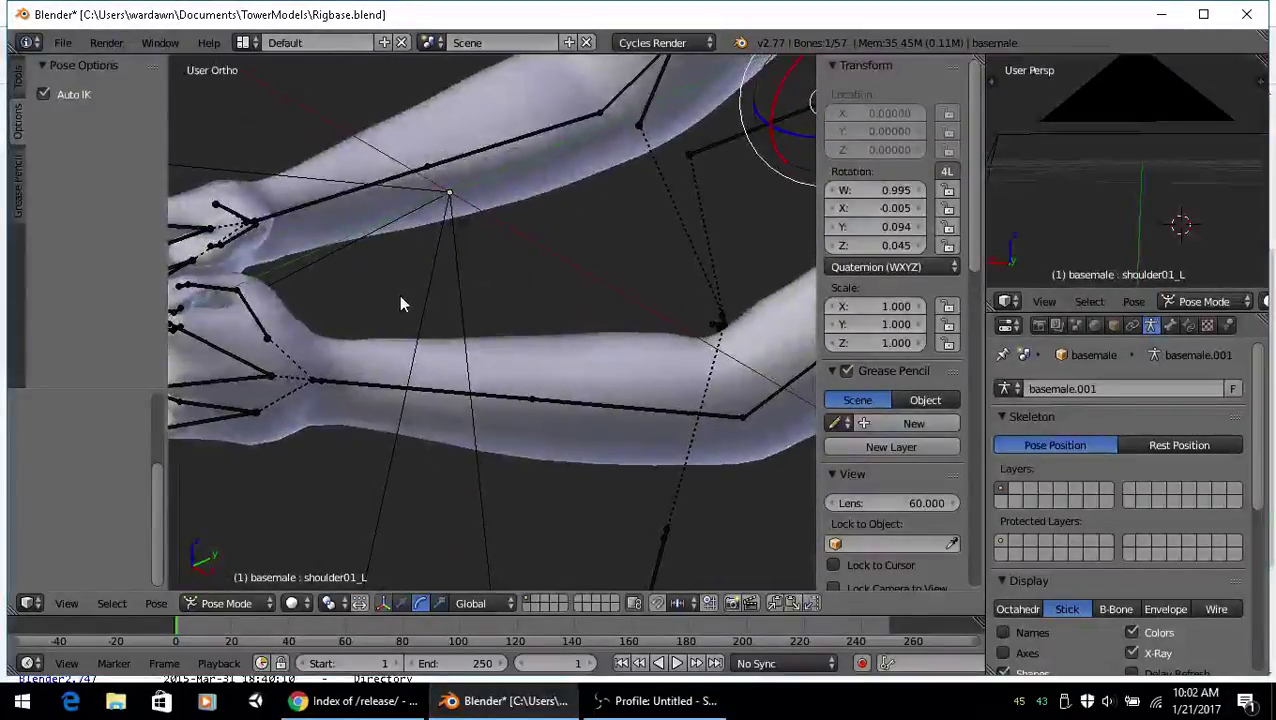
scroll(399, 294, "down", 3)
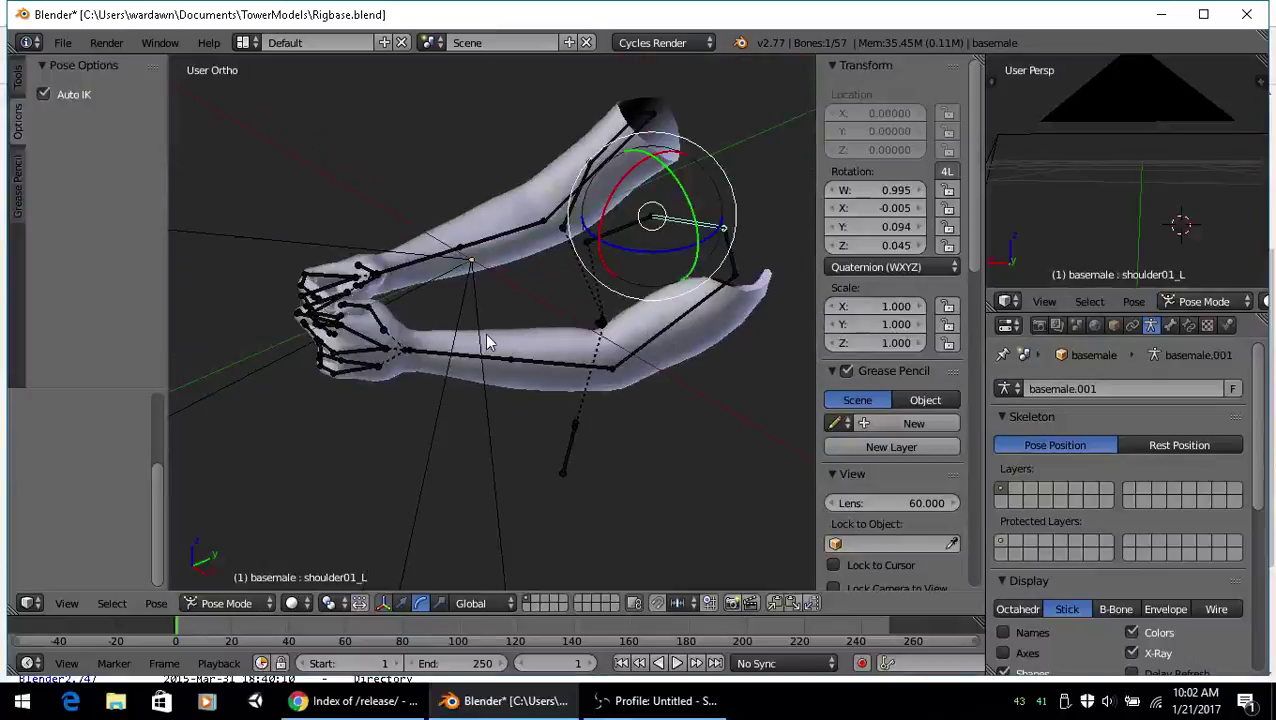
scroll(484, 340, "down", 4)
middle_click_drag(483, 342, 465, 384)
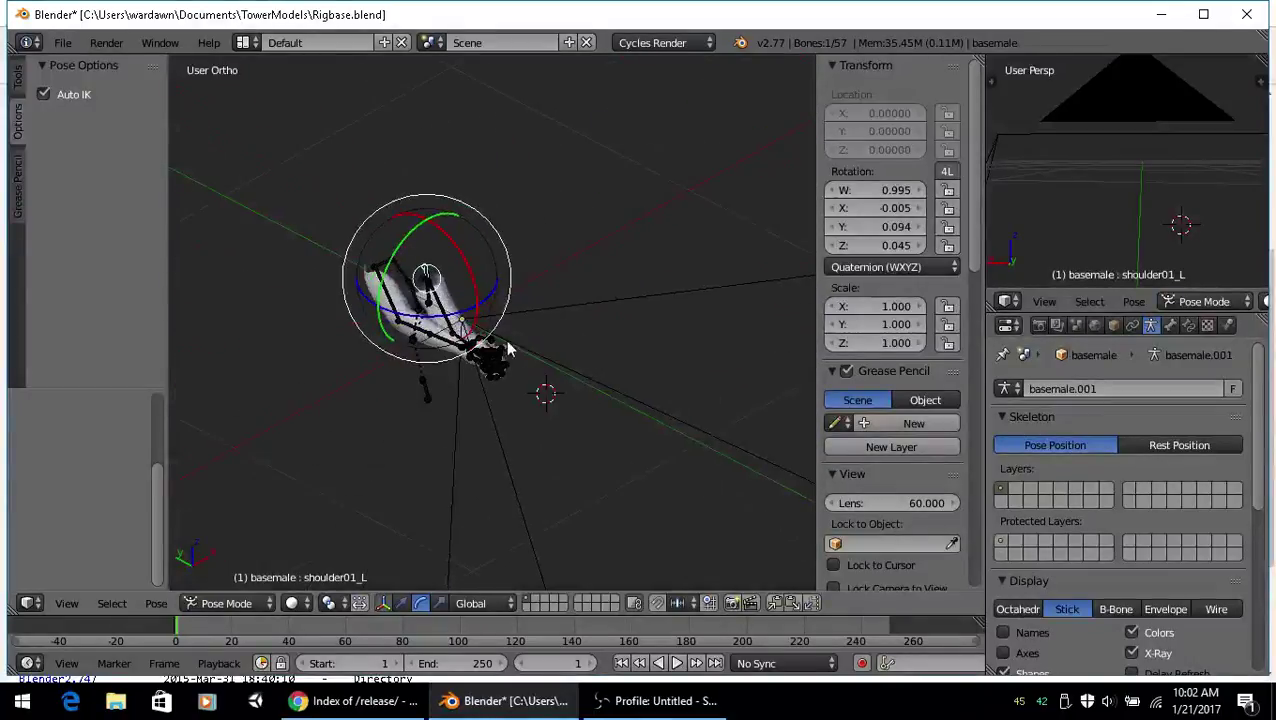
scroll(465, 384, "up", 6)
middle_click_drag(368, 423, 597, 543)
scroll(470, 385, "down", 4)
scroll(485, 432, "up", 3)
Turn off Grid Floor in the N-panel's Display settings
scroll(878, 484, "down", 15)
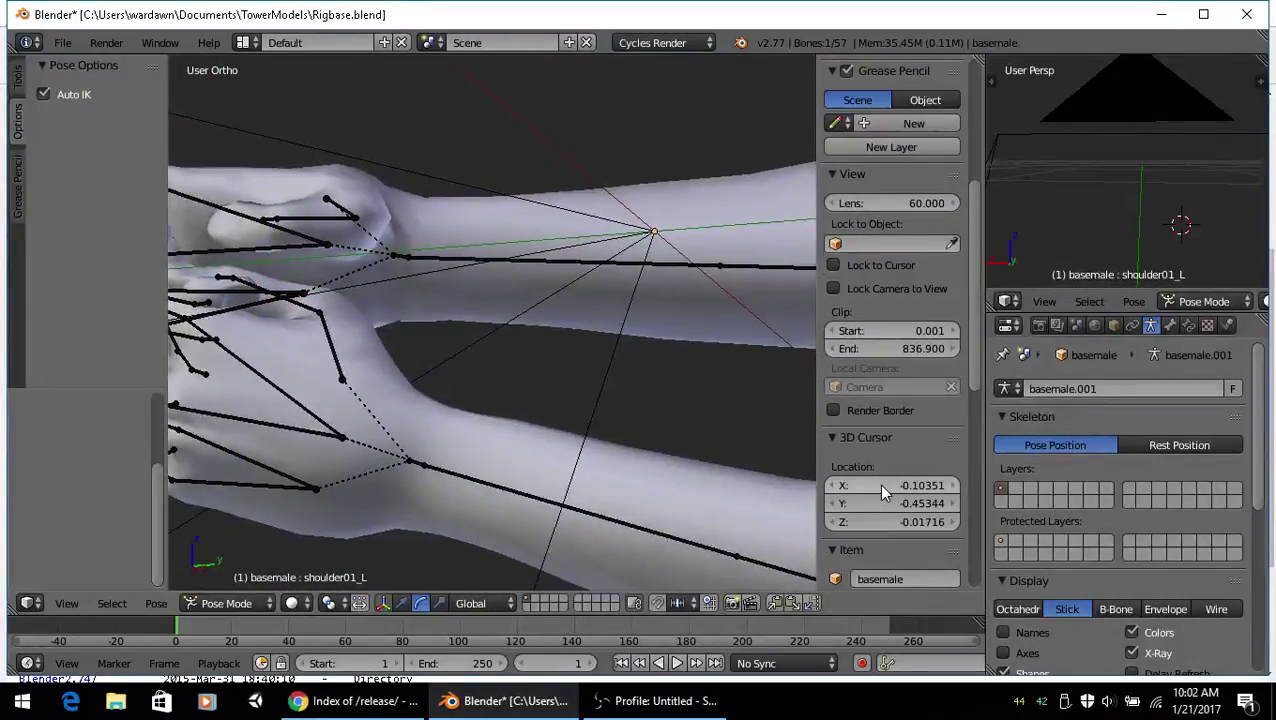
scroll(868, 483, "down", 3)
scroll(867, 482, "up", 5)
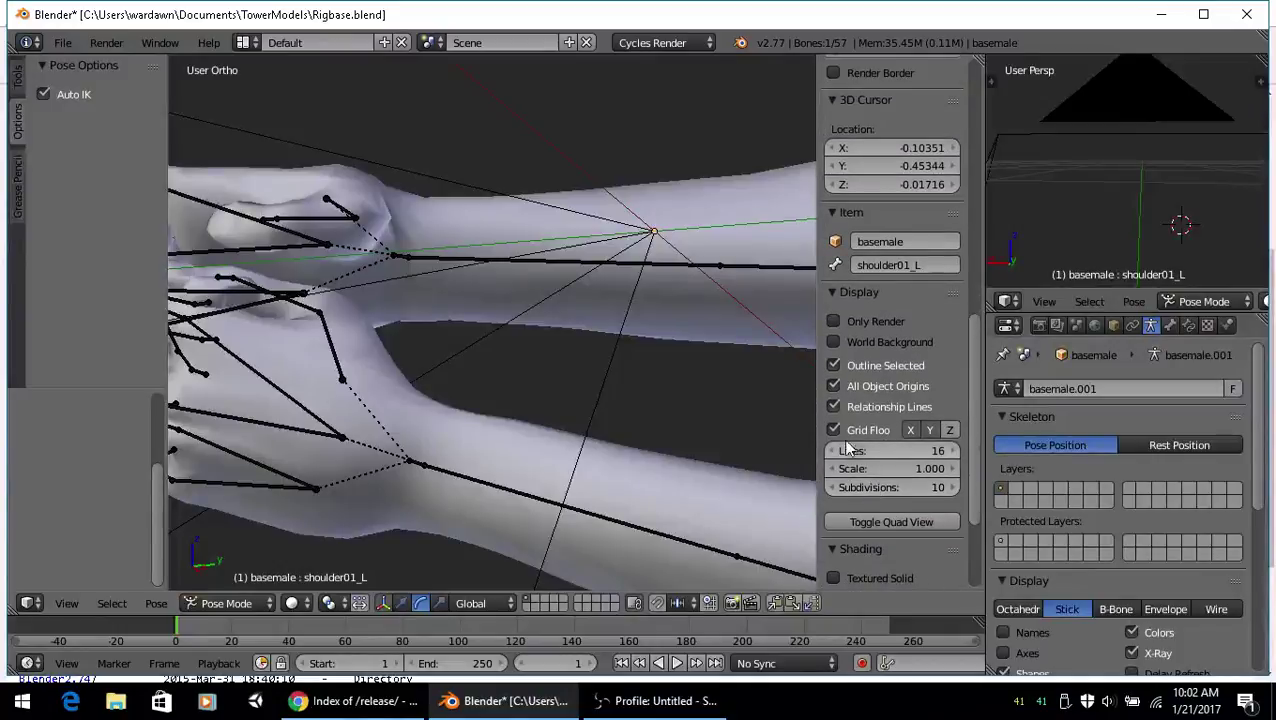
left_click(833, 430)
scroll(683, 380, "down", 5)
Orbit and zoom around the posed left arm and shoulder to inspect it
middle_click_drag(678, 390, 782, 440)
scroll(620, 414, "up", 8)
scroll(656, 426, "down", 5)
scroll(409, 404, "down", 5)
scroll(551, 437, "up", 2)
scroll(548, 437, "down", 2)
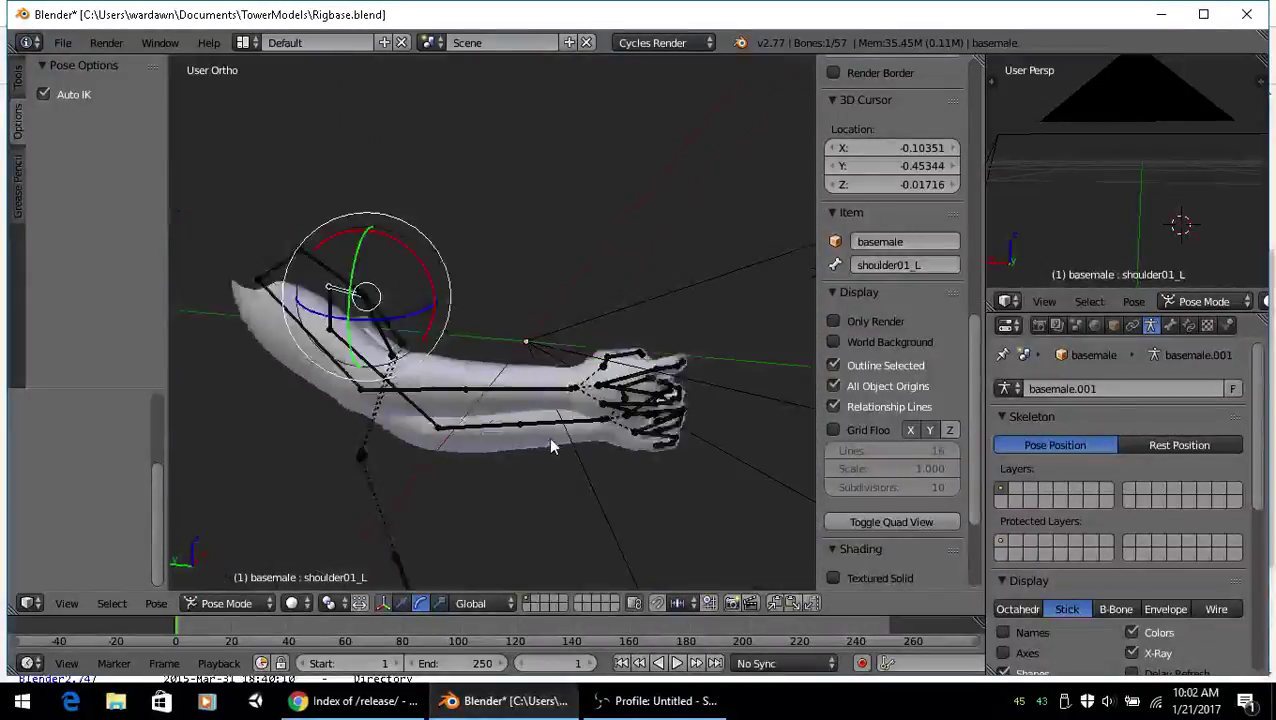
middle_click_drag(548, 437, 590, 442)
scroll(358, 444, "up", 6)
scroll(453, 428, "down", 5)
scroll(458, 430, "up", 3)
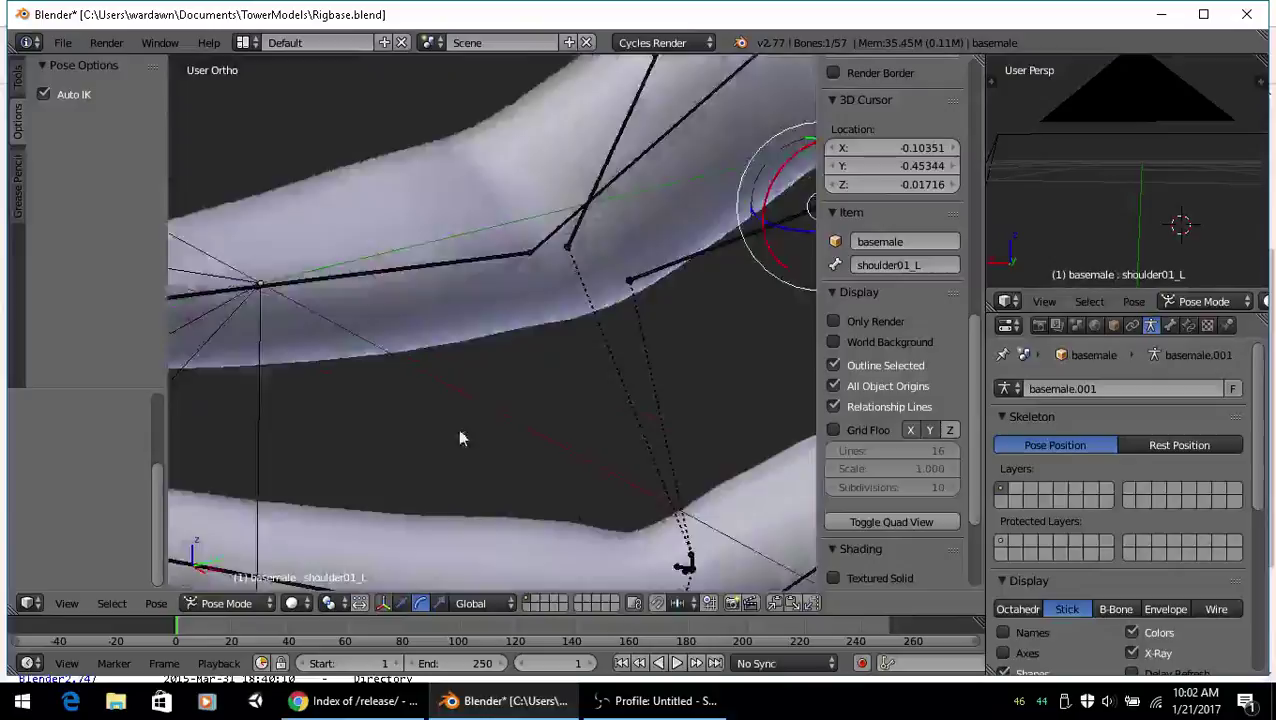
middle_click_drag(458, 430, 416, 440)
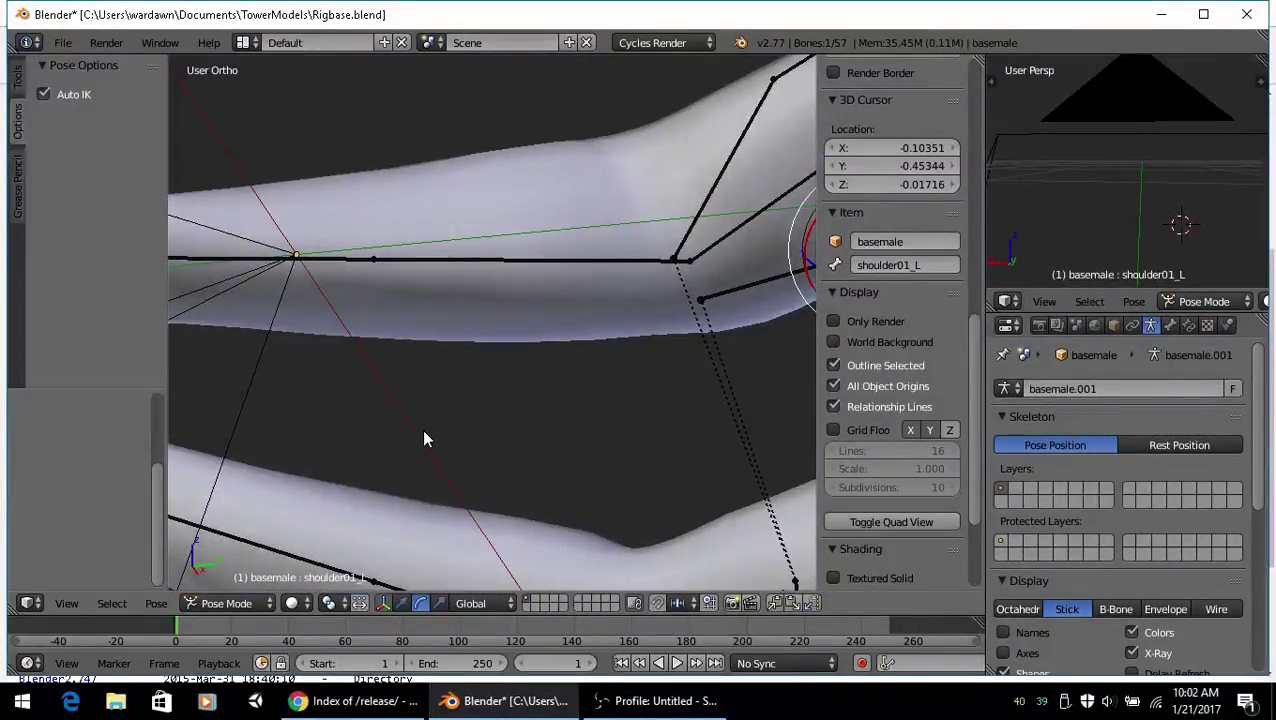
scroll(424, 438, "down", 5)
middle_click_drag(455, 398, 531, 404)
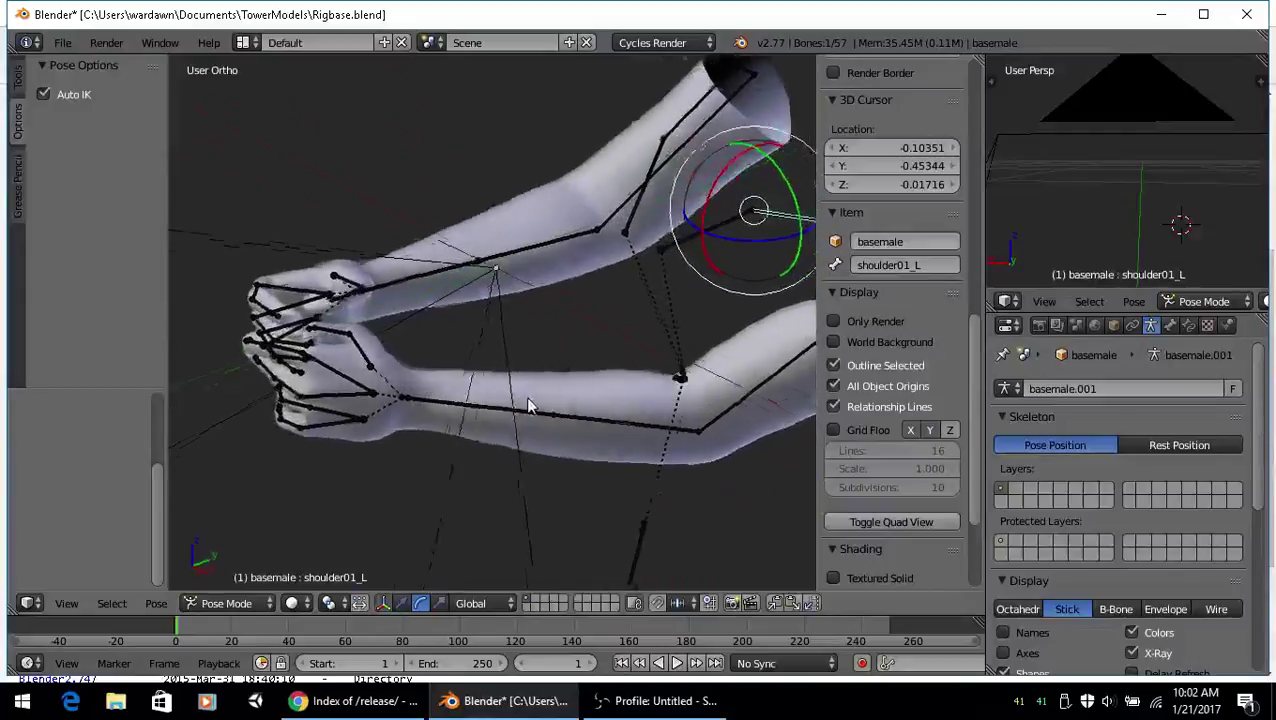
scroll(534, 402, "up", 2)
scroll(536, 404, "down", 2)
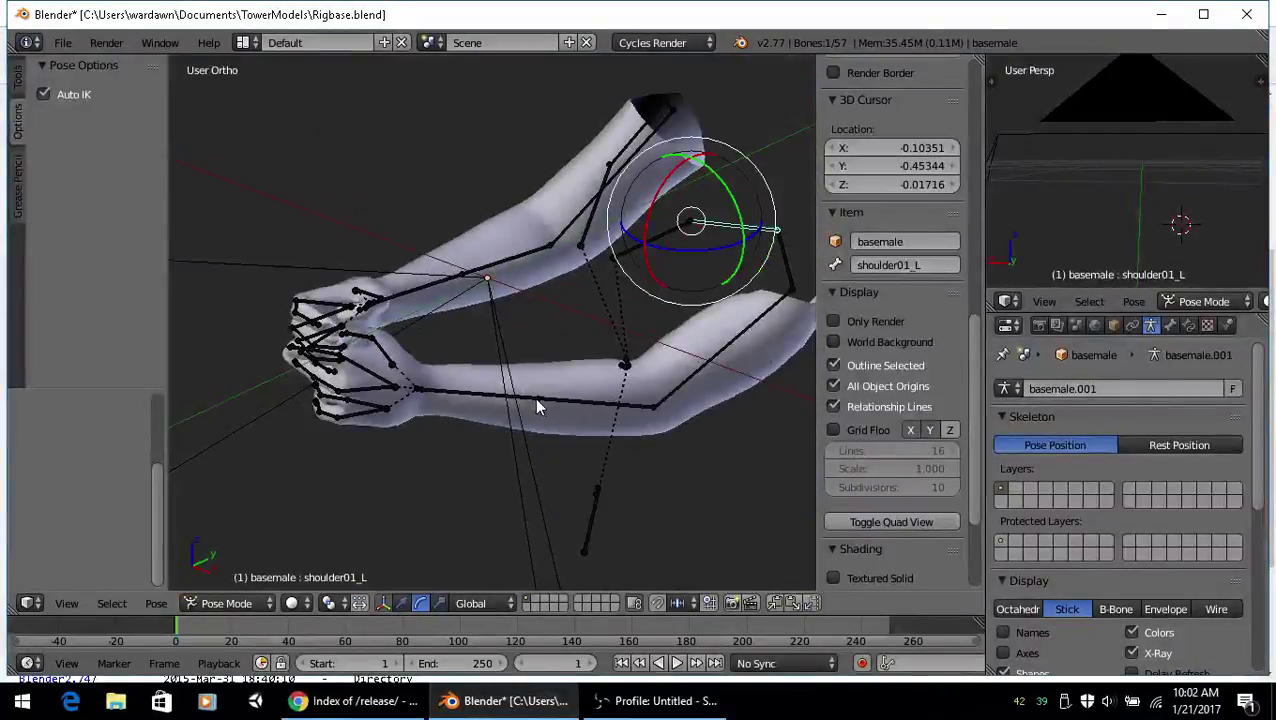
scroll(608, 378, "up", 2)
scroll(609, 380, "down", 3)
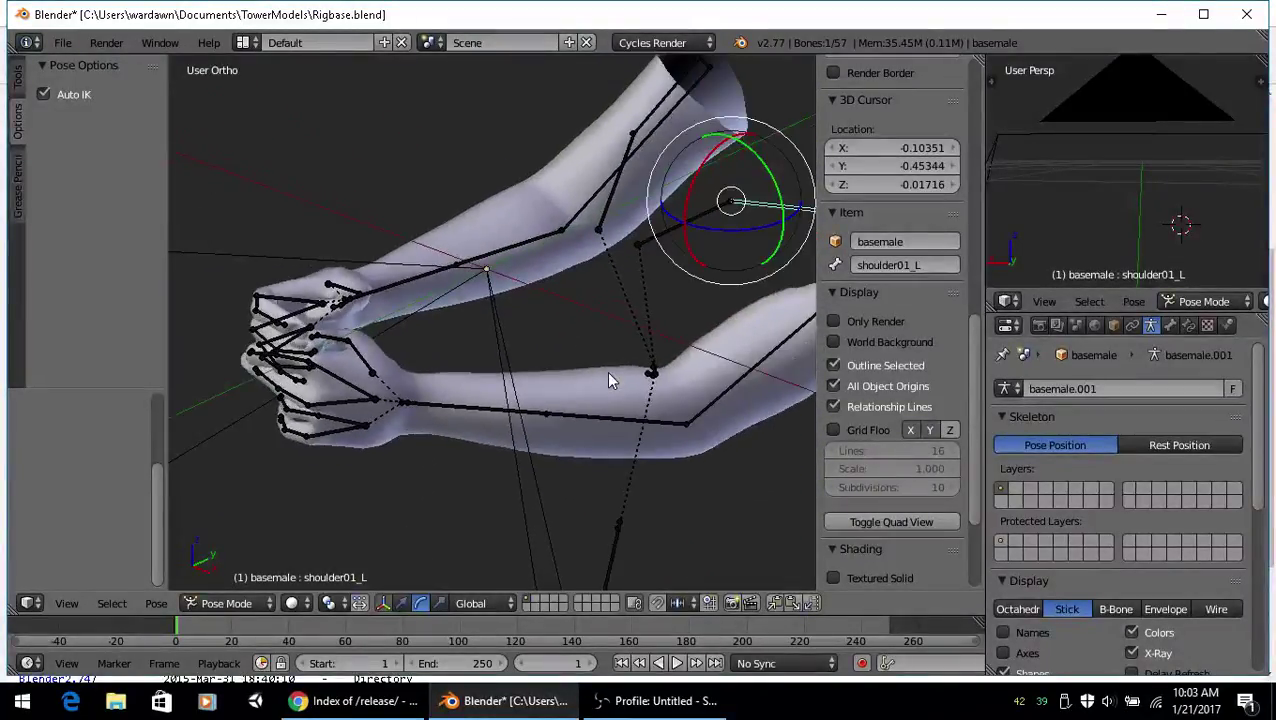
scroll(608, 381, "down", 2)
scroll(608, 381, "up", 3)
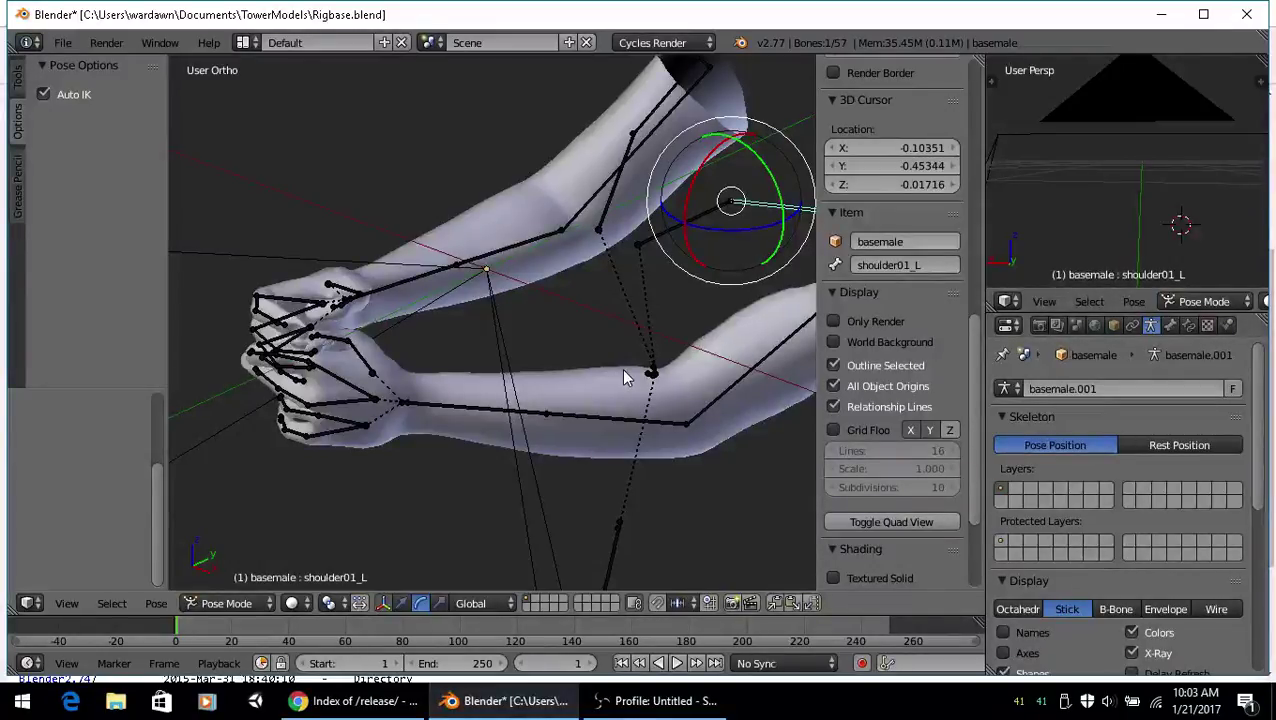
Select the lowerarm01_R bone and shift the view across the arms
scroll(638, 330, "up", 2)
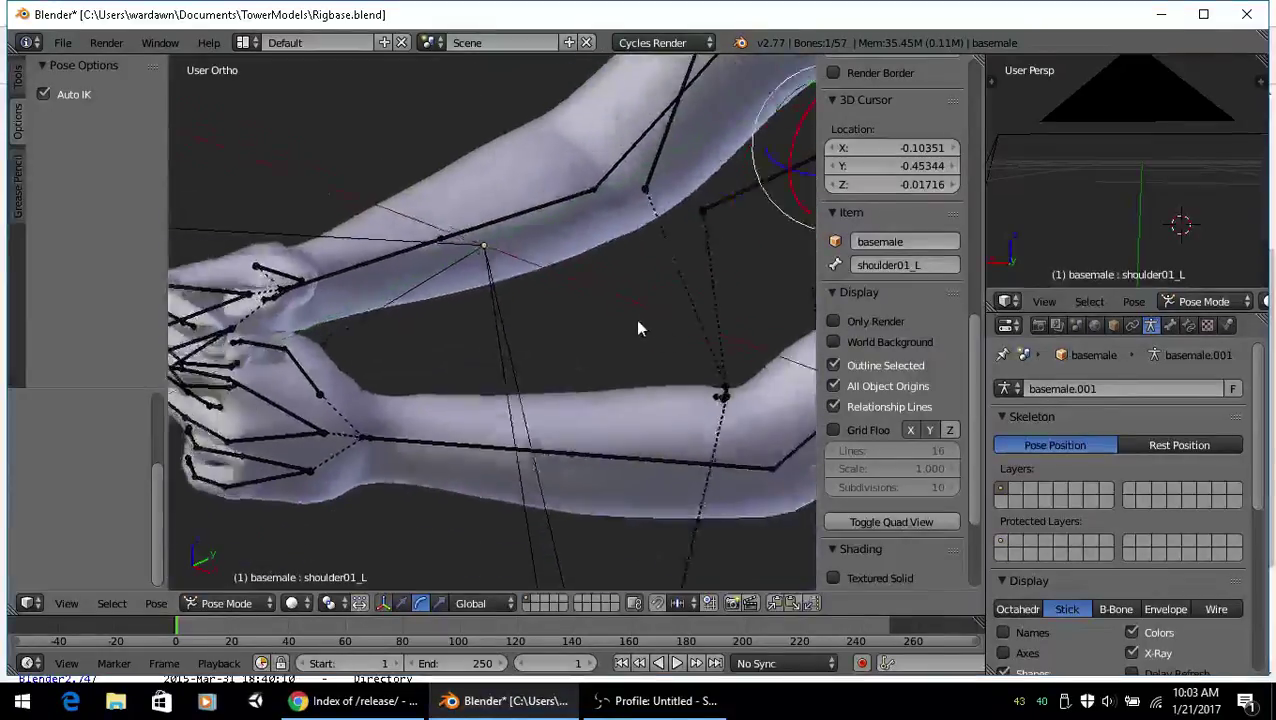
scroll(600, 310, "down", 2)
right_click(490, 261)
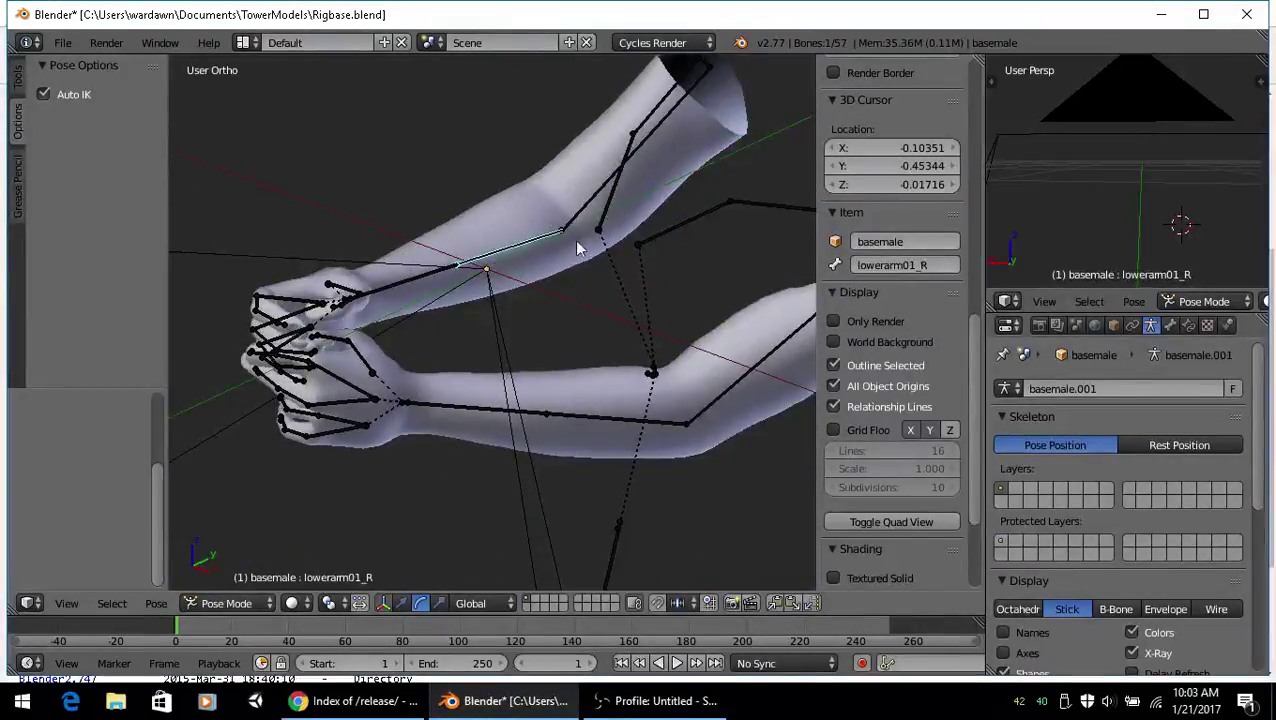
middle_click_drag(577, 249, 518, 264)
middle_click_drag(622, 455, 518, 381, "shift")
Select the basemale-base mesh and display its Armature modifier in the Modifiers tab
right_click(523, 336)
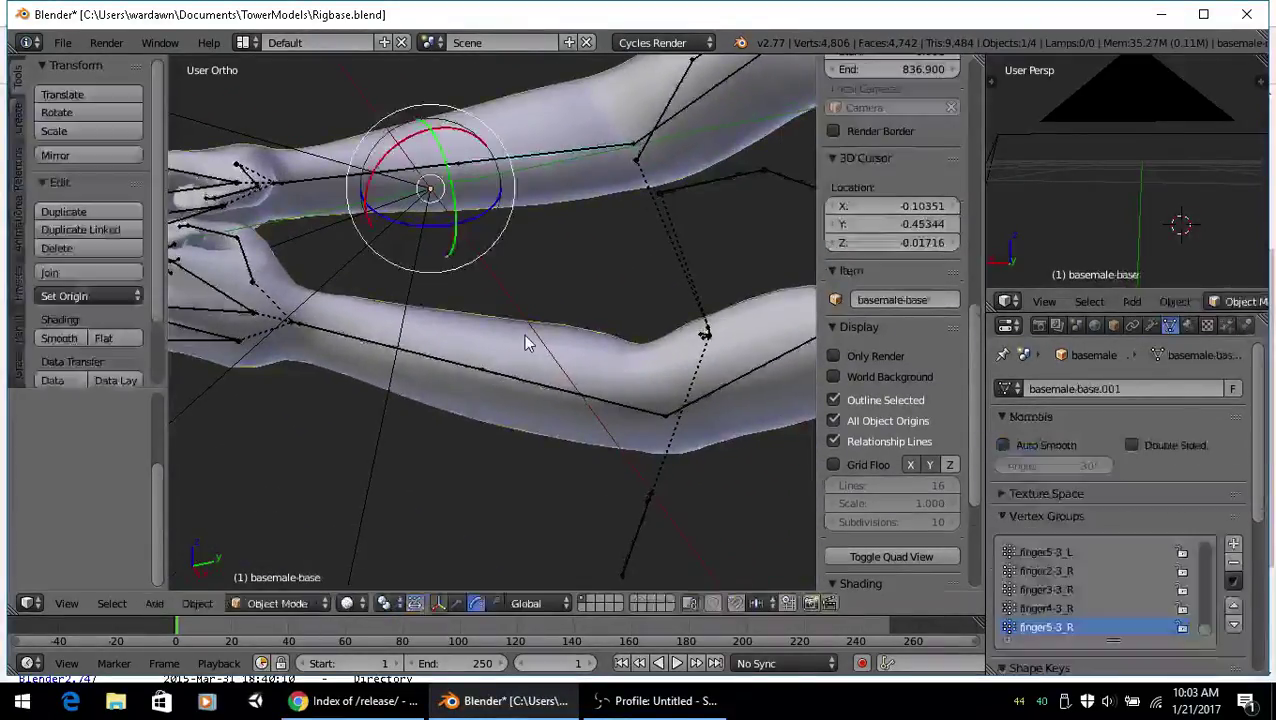
left_click(1151, 325)
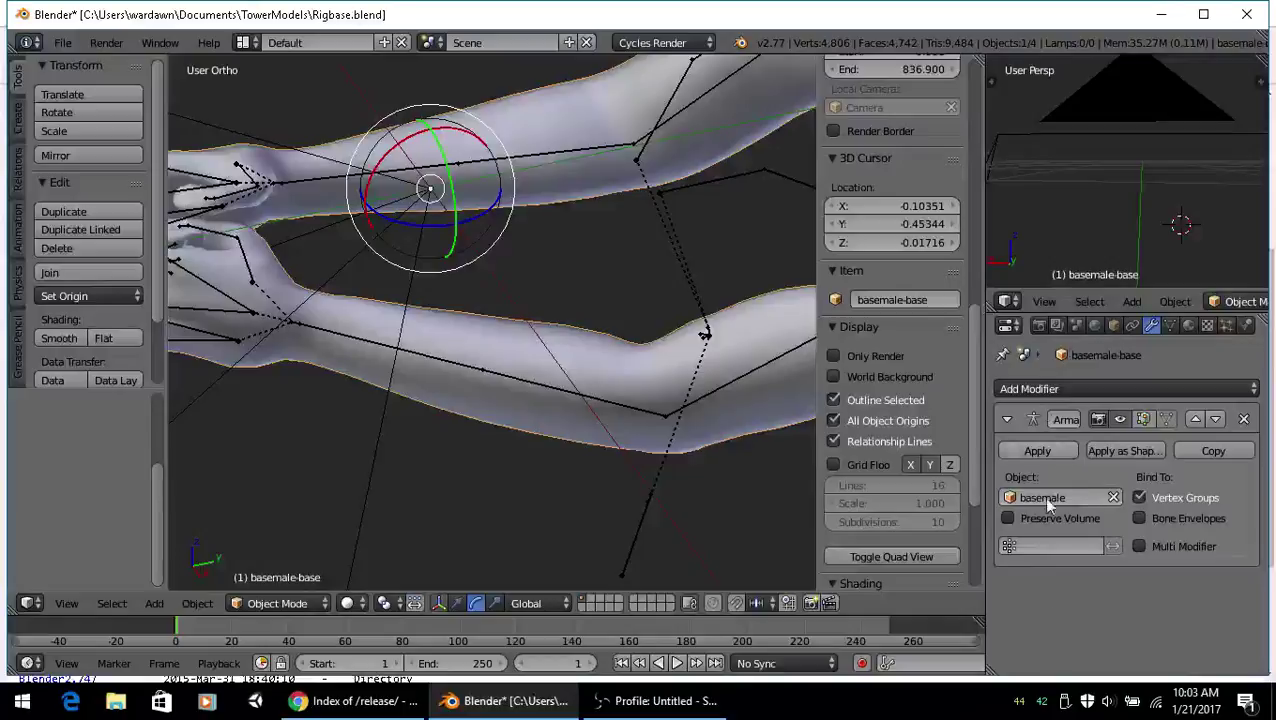
scroll(985, 480, "down", 2)
mouse_move(601, 416)
middle_mouse_down()
mouse_move(535, 416)
mouse_move(638, 410)
mouse_move(498, 403)
mouse_move(598, 384)
middle_mouse_up()
scroll(598, 384, "up", 2)
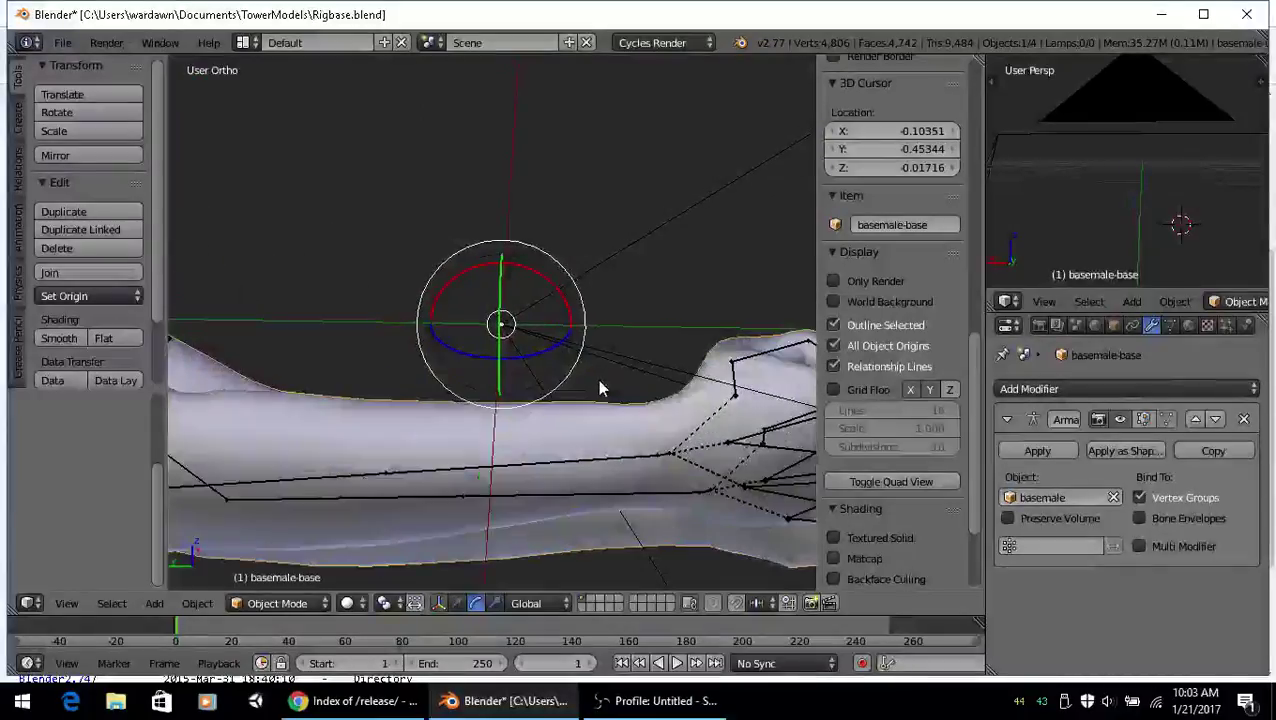
scroll(622, 320, "up", 2)
middle_click_drag(622, 320, 510, 380)
scroll(473, 389, "down", 4)
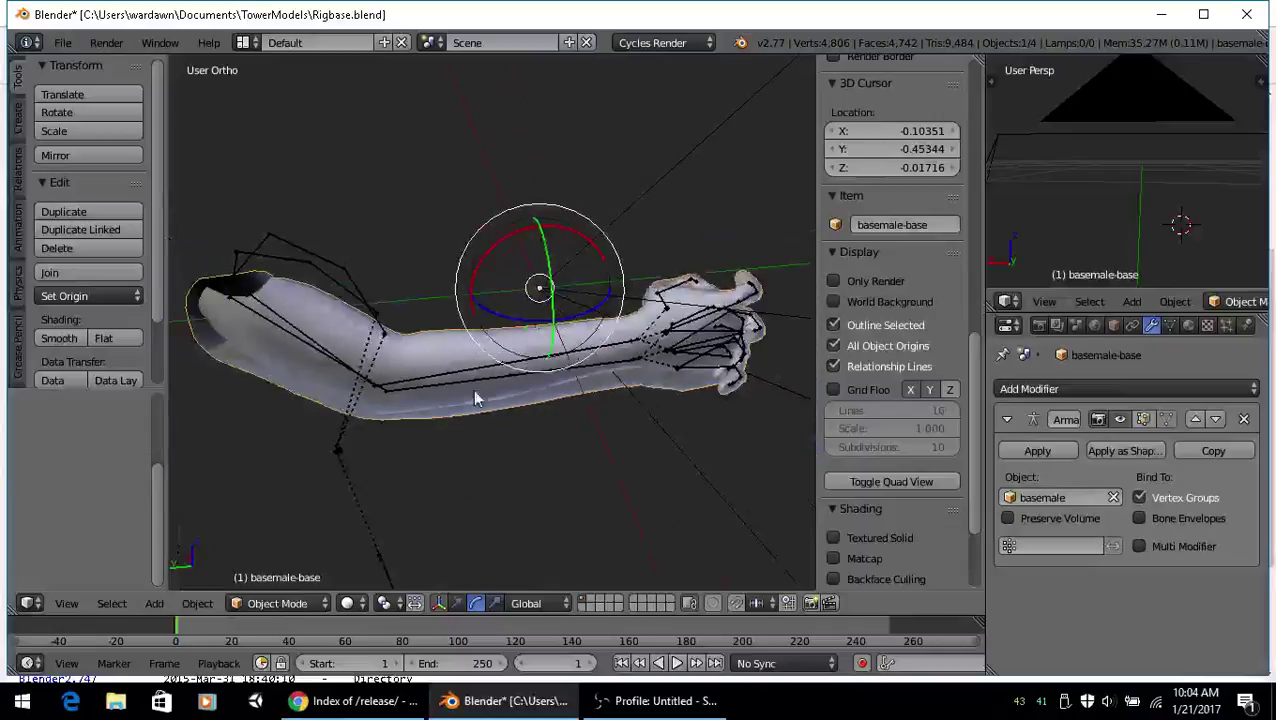
scroll(401, 394, "up", 5)
middle_click_drag(405, 393, 752, 378)
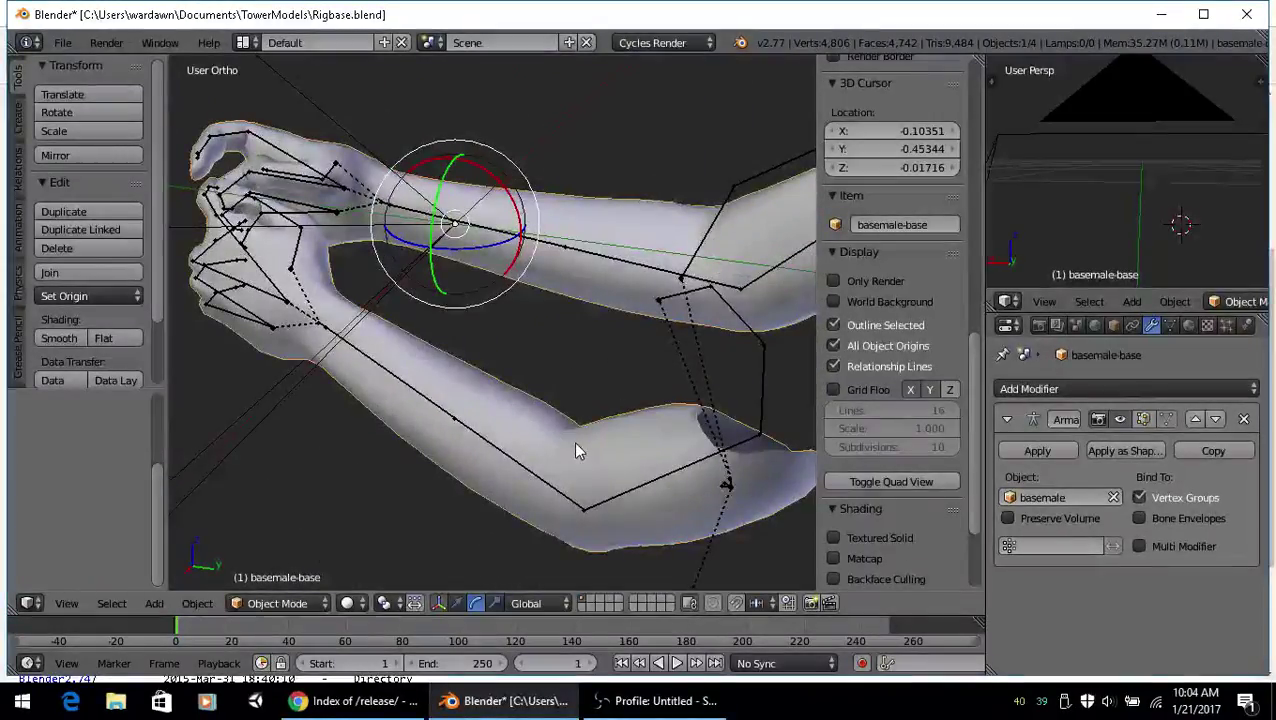